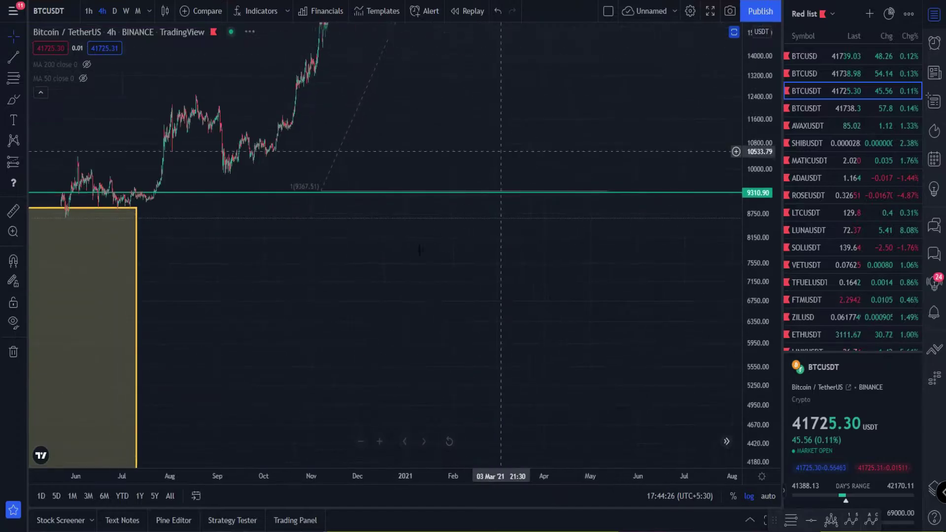
Step: Switch to the Coinbase BTCUSD daily chart and move the red question mark closer to the yellow box
left_click_drag(397, 309, 312, 437)
left_click_drag(474, 437, 242, 467)
left_click_drag(464, 345, 274, 507)
key("ctrl+Tab")
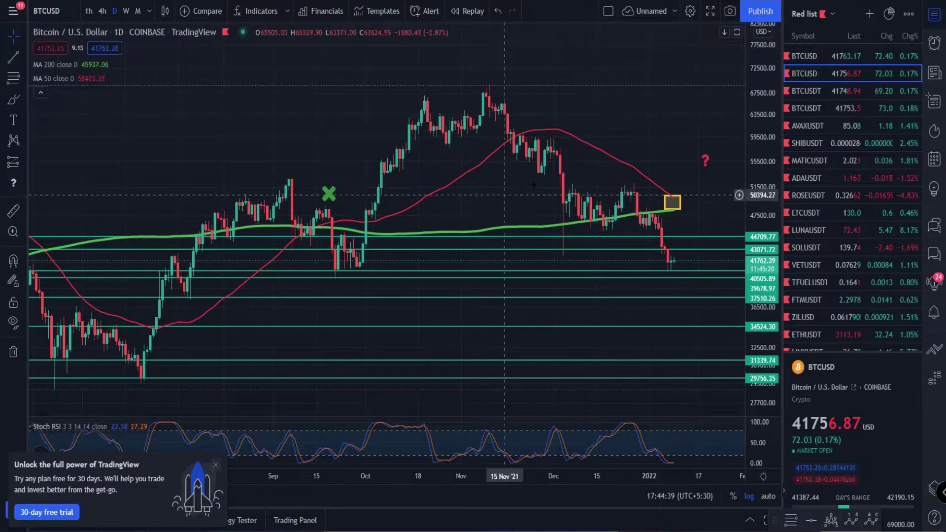
left_click_drag(708, 169, 692, 182)
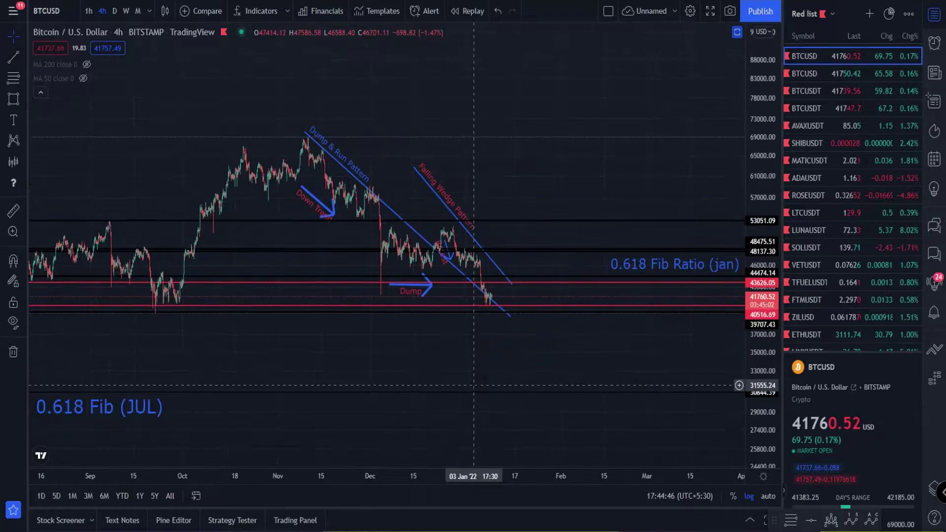
Step: Review the Bitstamp BTCUSD 4-hour chart with its falling wedge and the CryptoQuant Estimated Leverage Ratio page
left_click_drag(763, 352, 762, 373)
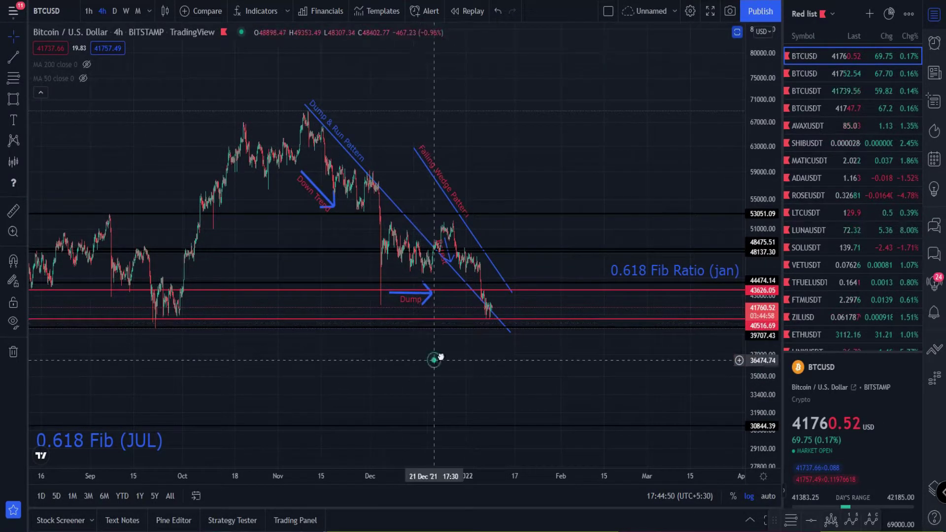
left_click_drag(437, 359, 471, 339)
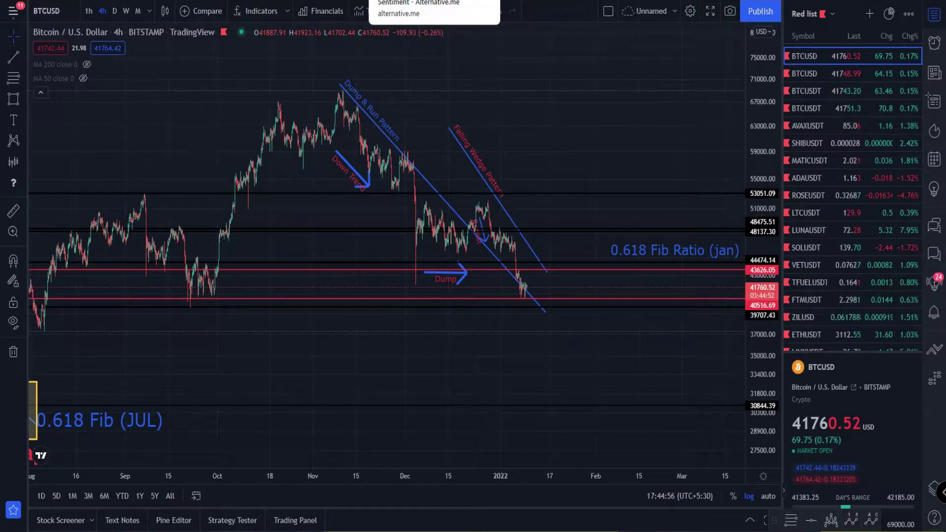
left_click(433, 1)
key("ctrl+Tab")
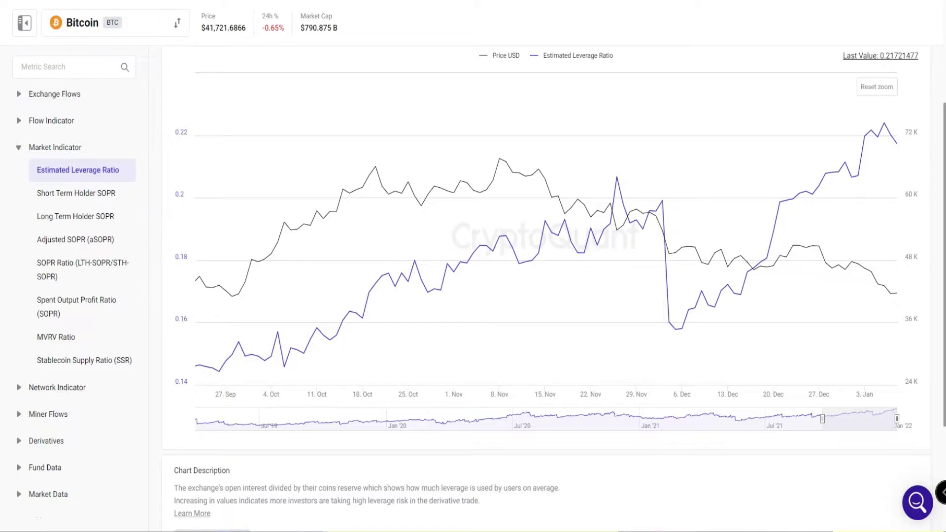
Step: Switch to YouTube, subscribe to the Yuva On Crypto channel and turn on all of its notifications
key("ctrl+Tab")
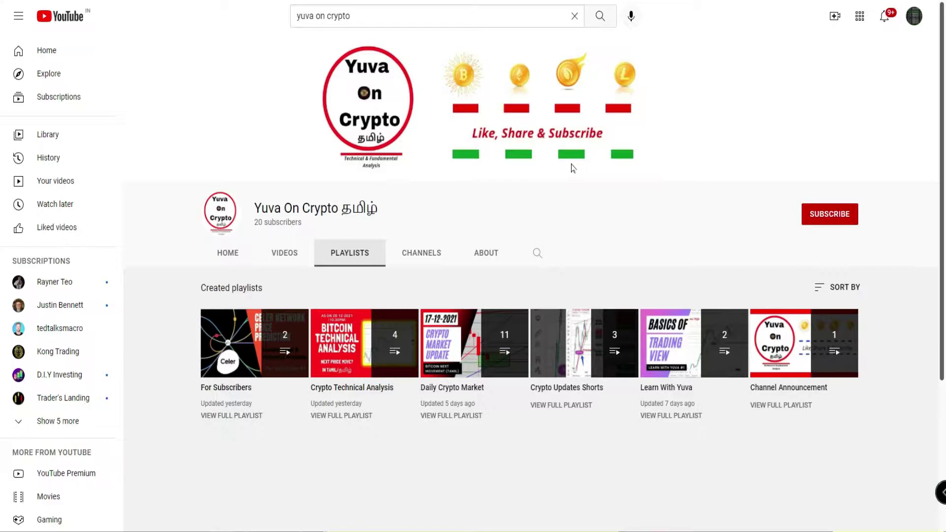
left_click(823, 214)
left_click(849, 214)
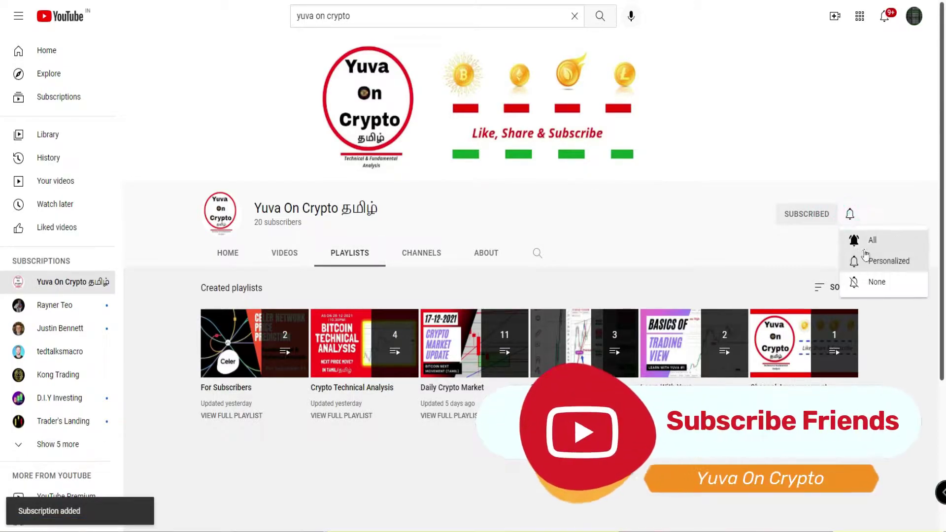
left_click(880, 236)
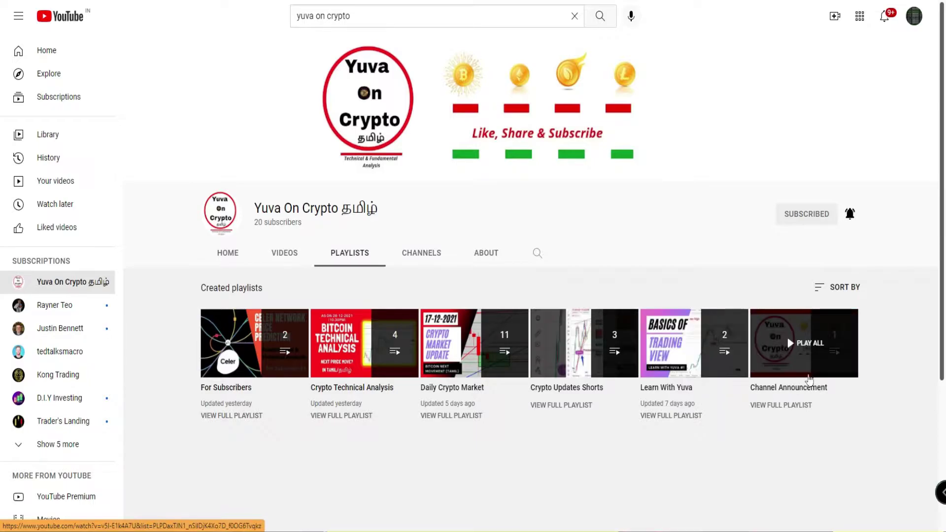
Step: Browse the channel's uploaded videos and playlists, and review the Crypto Fear & Greed Index page
left_click(284, 254)
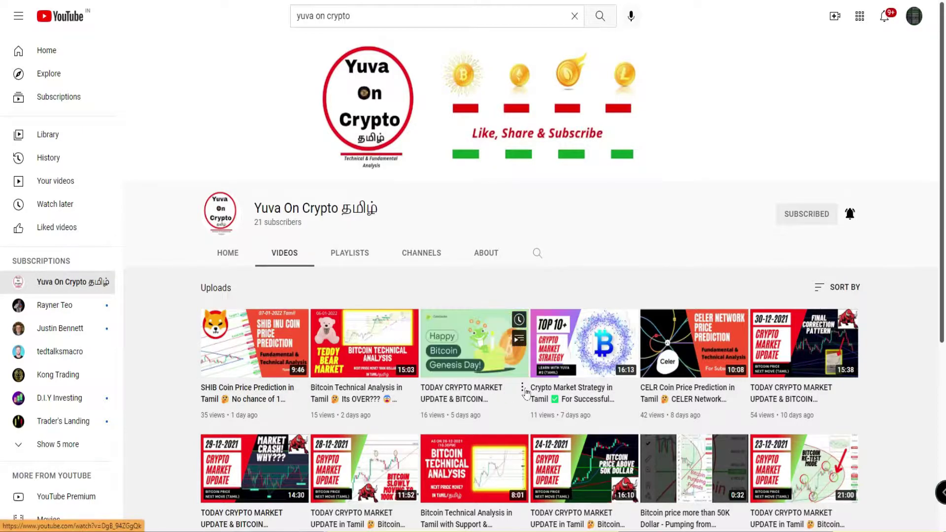
left_click(351, 255)
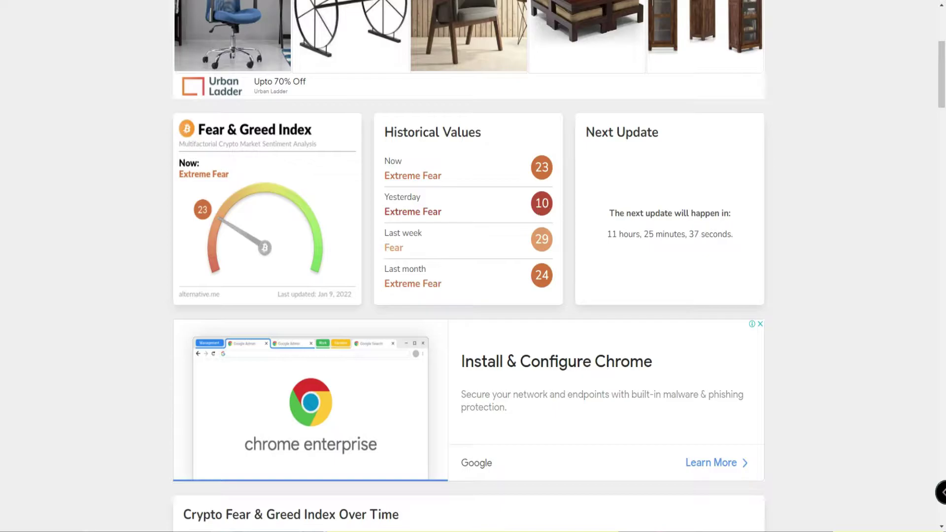
scroll(450, 213, "down", 20)
scroll(608, 232, "up", 10)
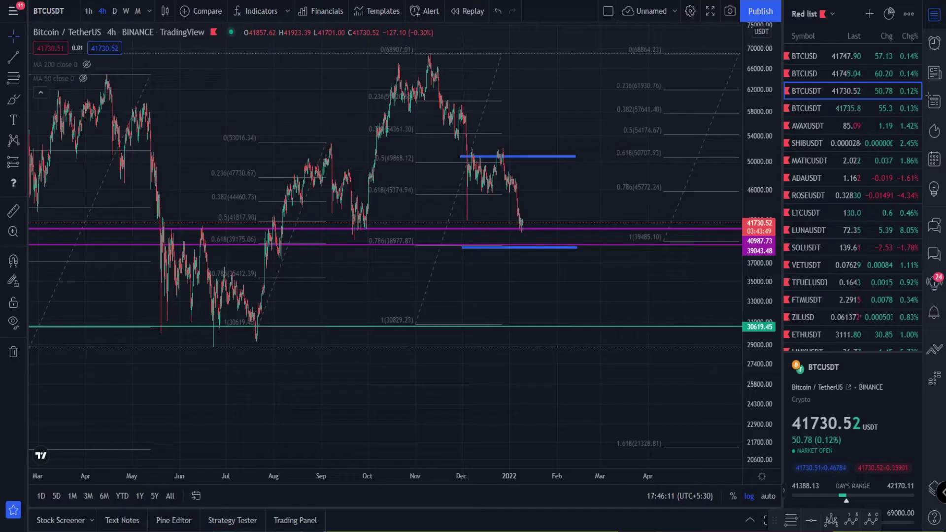
Step: Switch the Binance BTCUSDT chart to the daily interval and dismiss the trading competition ad
mouse_move(415, 386)
left_mouse_down()
mouse_move(392, 395)
mouse_move(395, 388)
left_mouse_up()
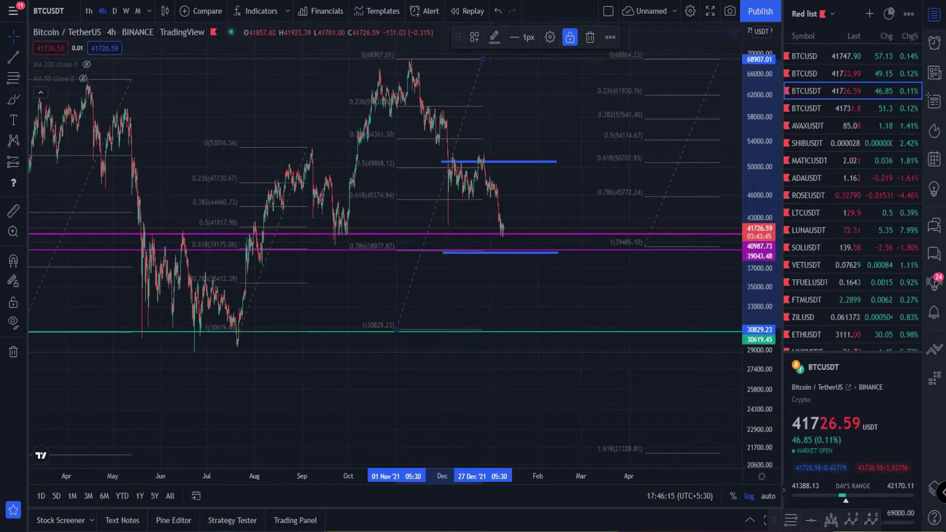
left_click(123, 13)
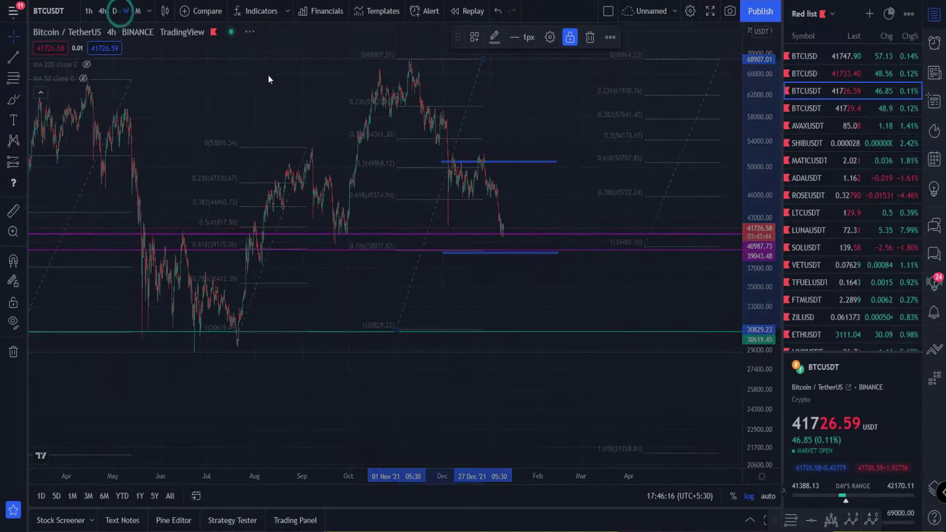
left_click(116, 15)
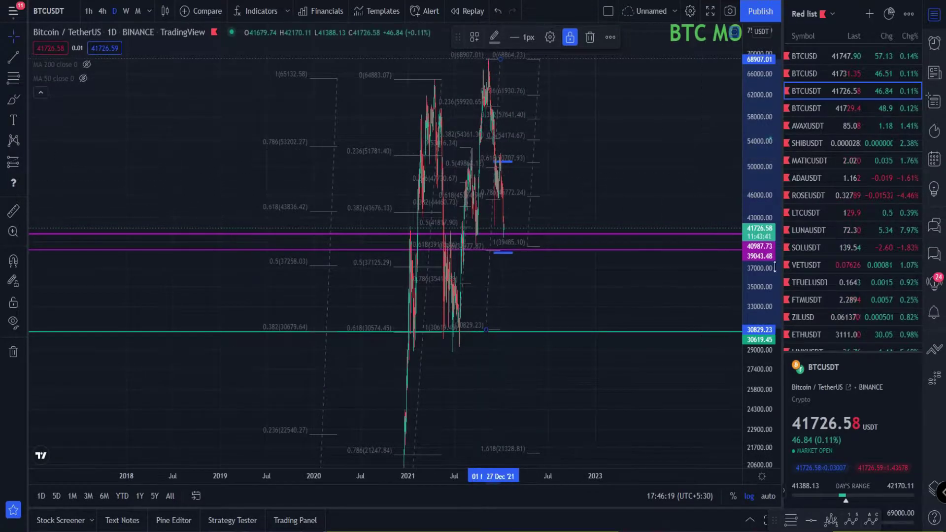
left_click_drag(774, 231, 768, 275)
left_click_drag(212, 345, 562, 353)
left_click(215, 426)
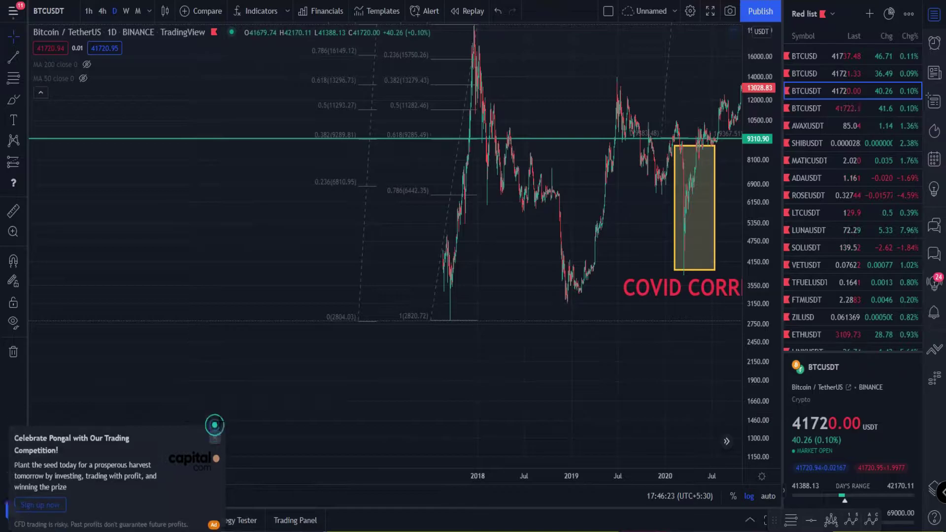
Step: Select the Fibonacci retracement at the 2017 high and examine its levels against the COVID correction zone
mouse_move(457, 328)
left_mouse_down()
mouse_move(320, 400)
mouse_move(282, 400)
mouse_move(305, 359)
left_mouse_up()
left_click(291, 121)
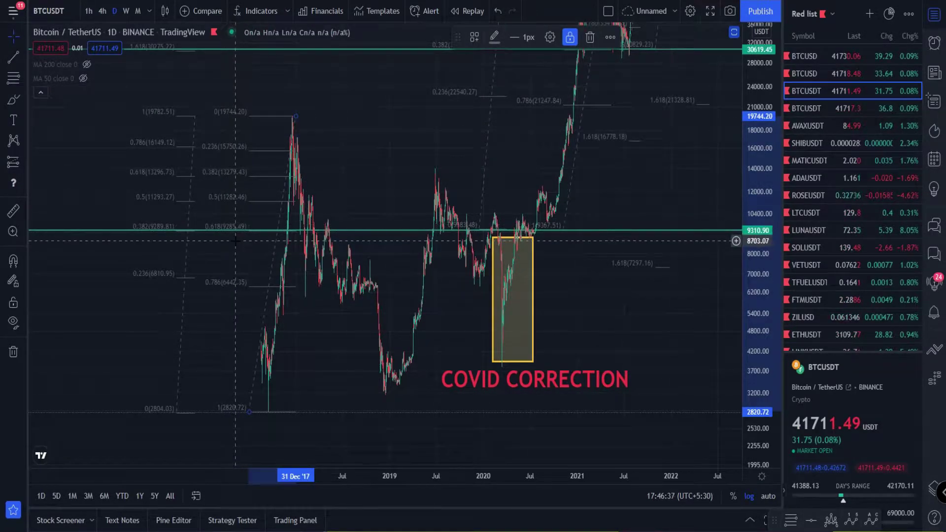
left_click_drag(394, 253, 336, 284)
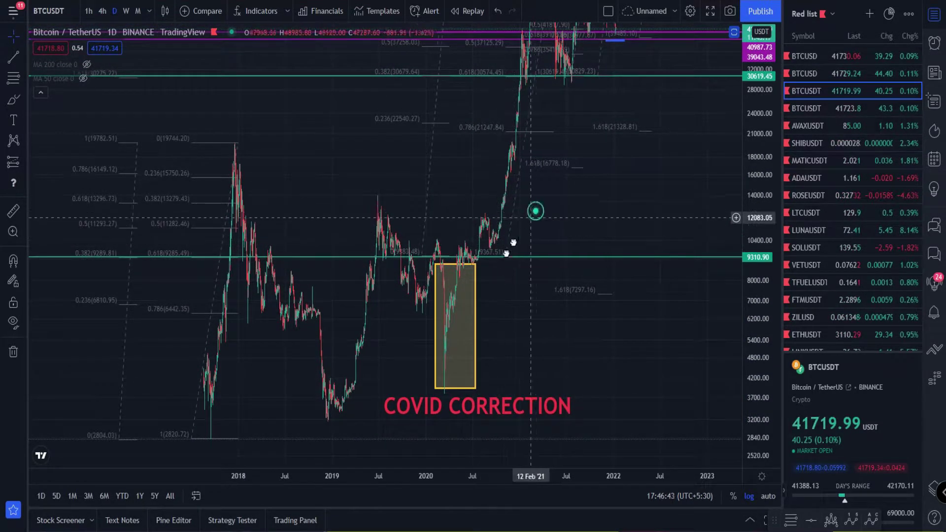
Step: Examine the price action around the 2021 highs against the Fibonacci levels and horizontal support lines
left_click_drag(530, 217, 419, 131)
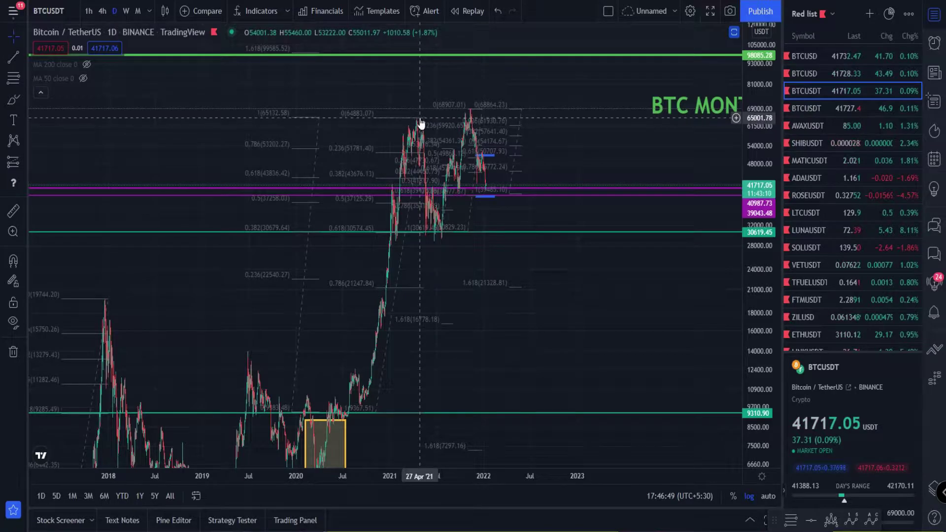
scroll(456, 246, "up", 2)
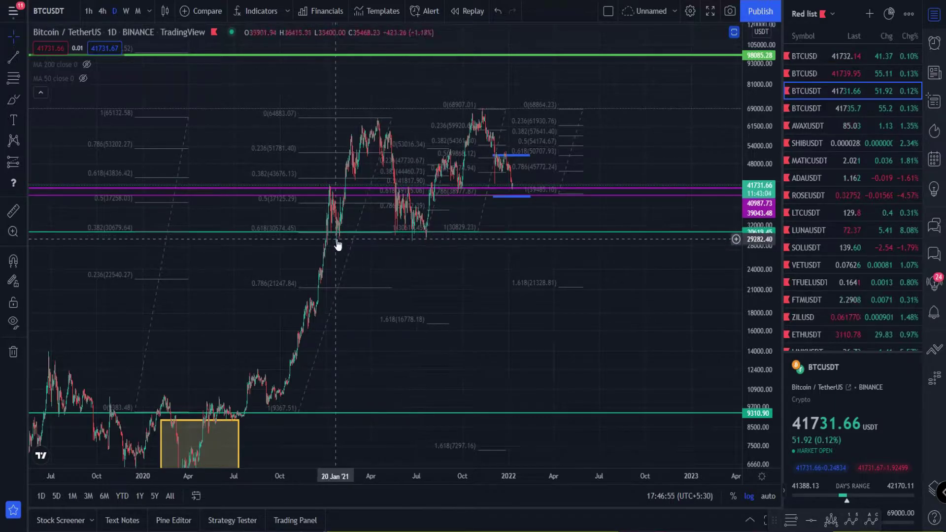
left_click_drag(419, 249, 330, 303)
scroll(330, 303, "up", 2)
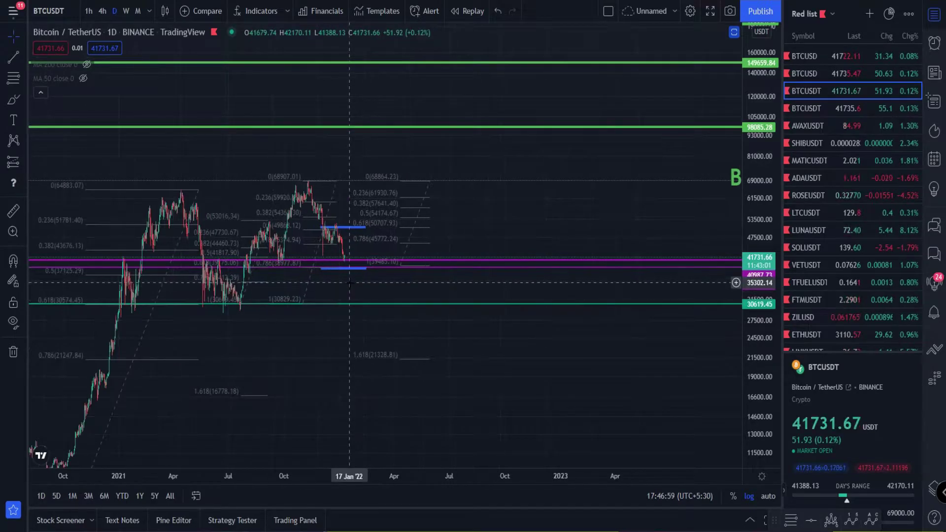
left_click_drag(446, 280, 546, 282)
scroll(263, 207, "up", 5)
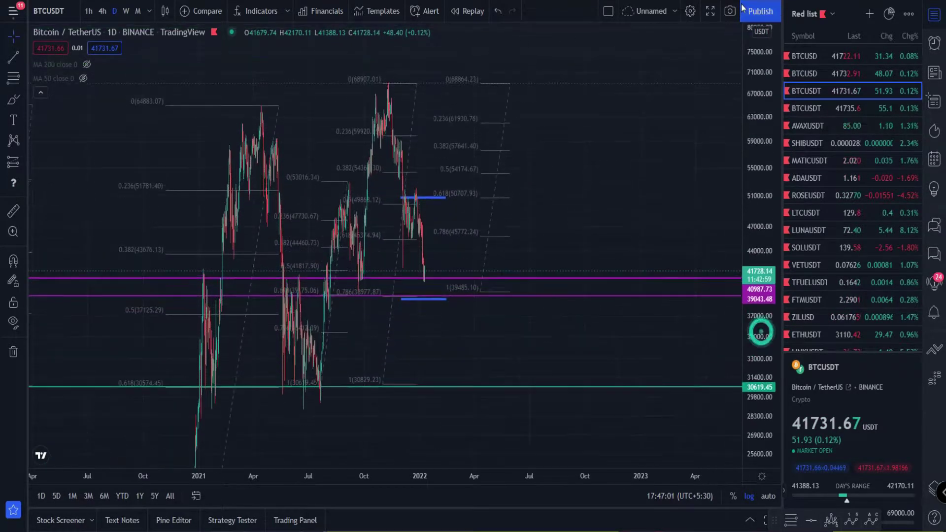
Step: Move the base of the most recent Fibonacci retracement, drawn below the 68864.23 high, to 38994.69
left_click_drag(540, 333, 338, 308)
left_click_drag(507, 323, 545, 344)
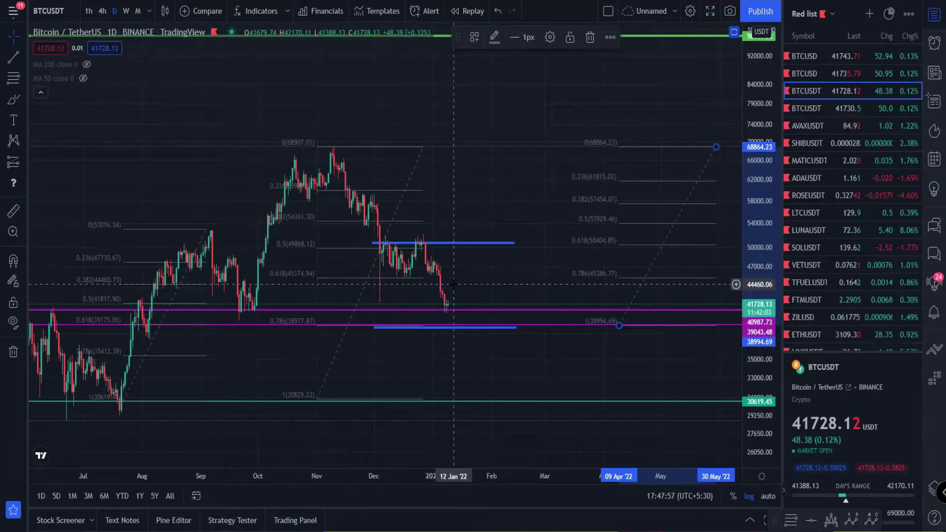
left_click_drag(561, 364, 559, 327)
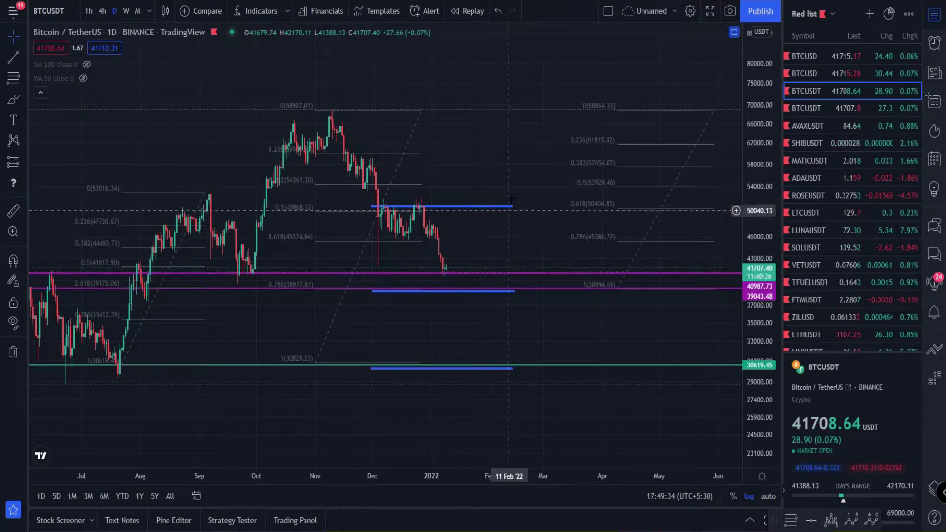
Step: Check the Coinbase BTCUSD daily chart with its 50 and 200 moving averages and dismiss the promotional popup
scroll(536, 189, "down", 2)
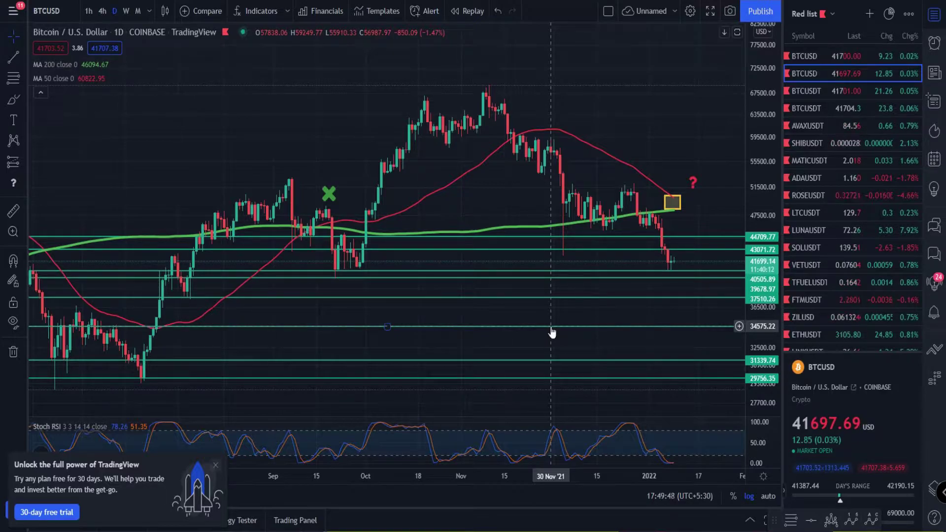
left_click(217, 467)
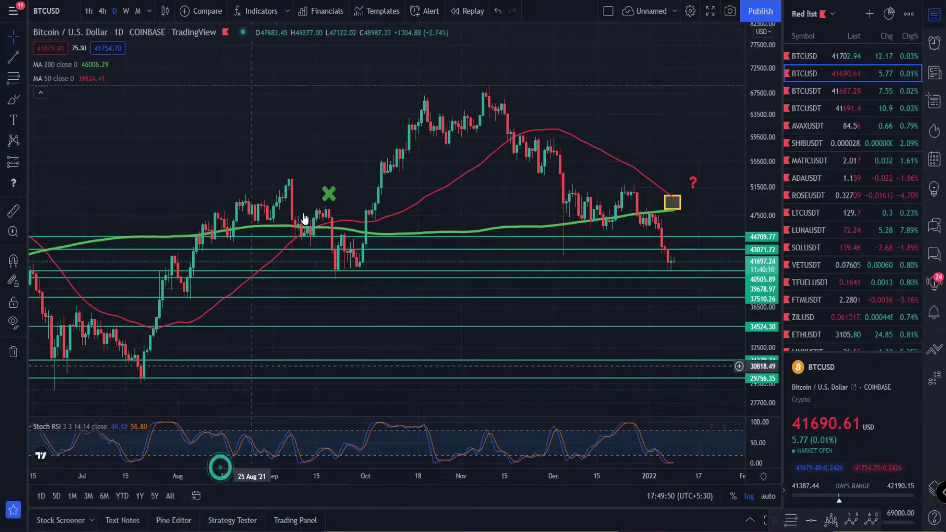
key("Down")
Step: Examine the daily BTCUSDT rally from the COVID correction to the 2021 highs and its retracement levels
scroll(481, 228, "down", 5)
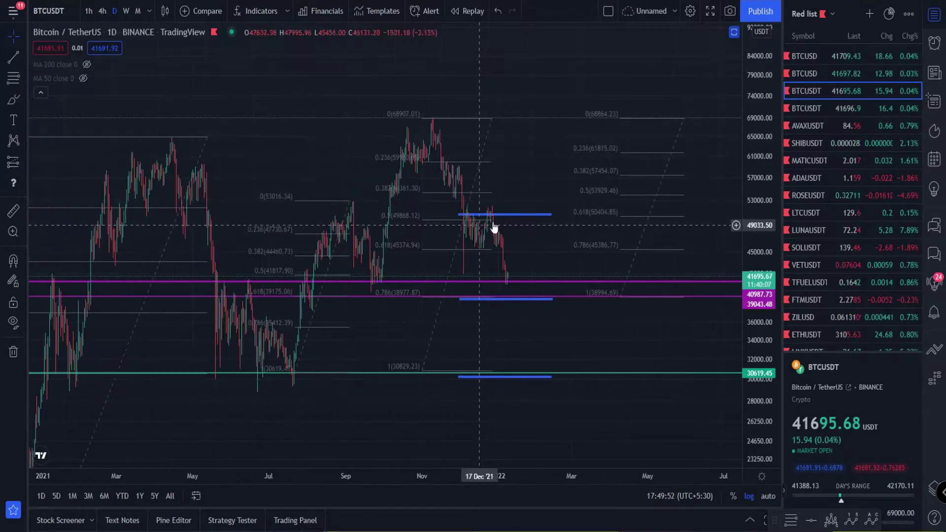
scroll(746, 190, "down", 5)
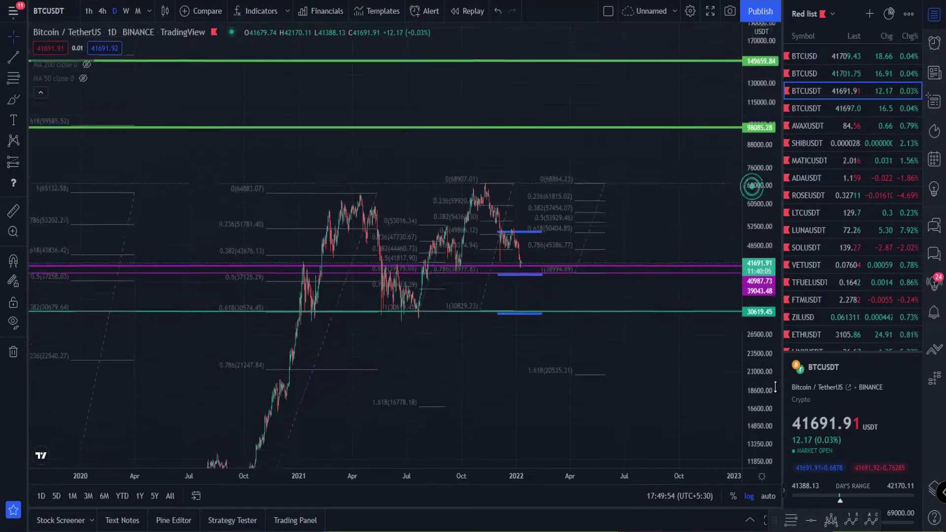
scroll(611, 394, "down", 6)
left_click_drag(553, 404, 584, 123)
left_click_drag(625, 161, 513, 430)
scroll(456, 268, "up", 4)
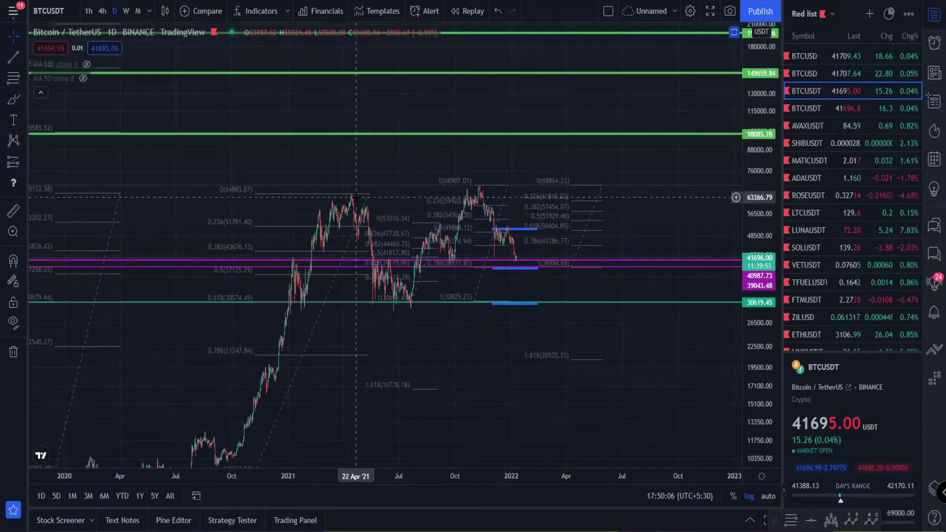
left_click_drag(251, 465, 274, 386)
scroll(281, 380, "down", 3)
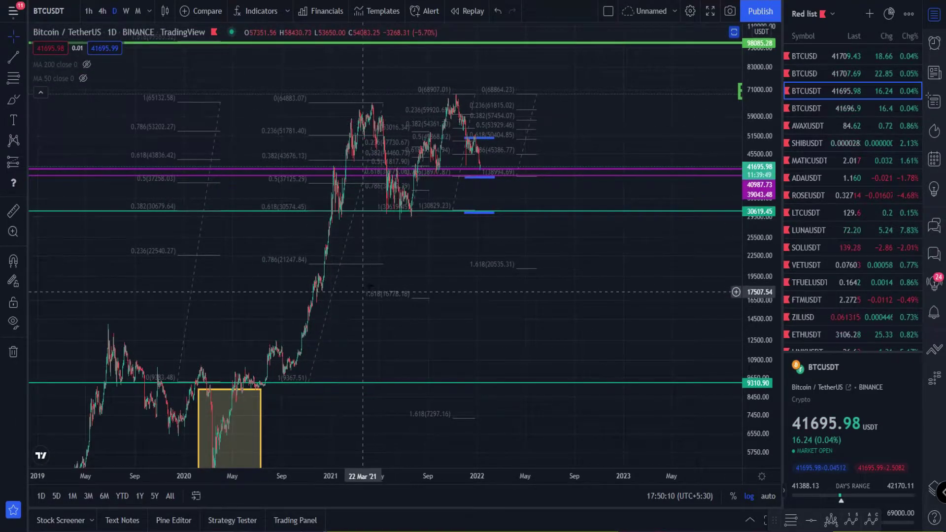
left_click_drag(474, 242, 448, 252)
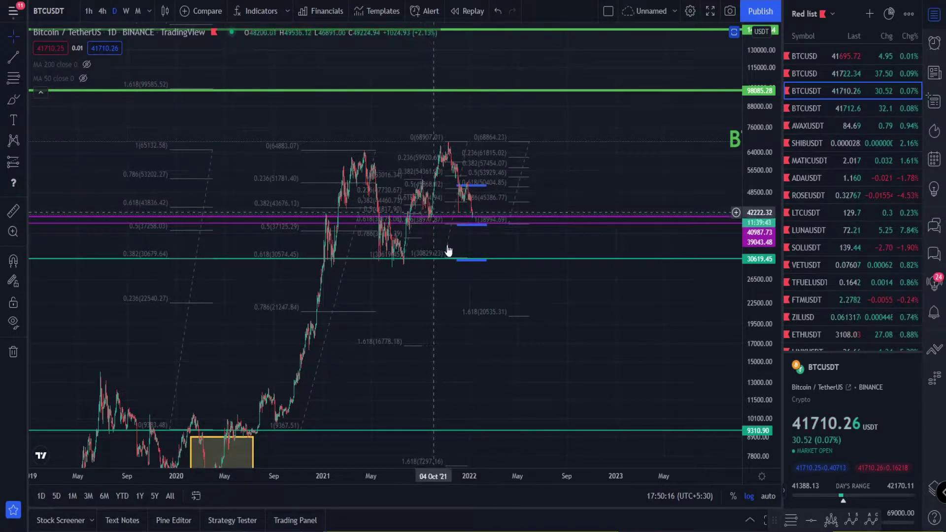
Step: Compare the Fibonacci extension targets above the 2021 high with those above the 2017 high
scroll(594, 189, "up", 3)
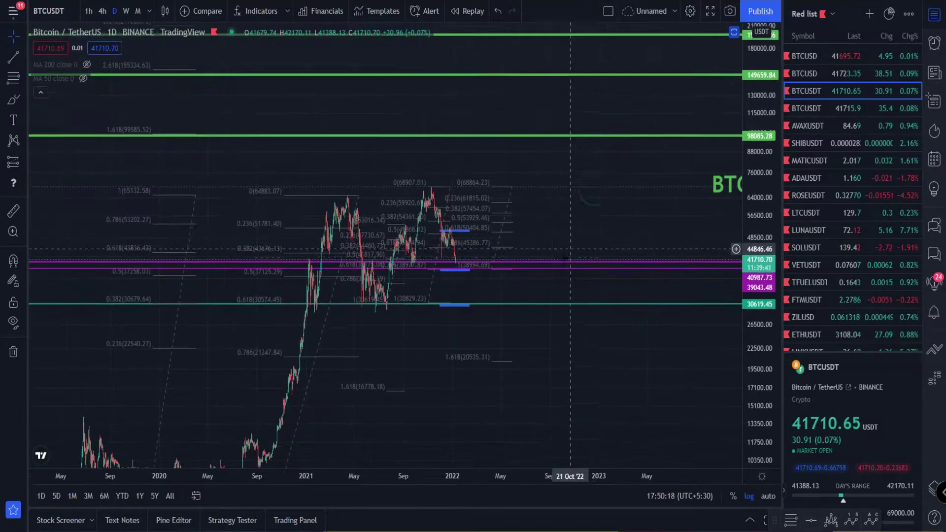
left_click_drag(565, 249, 710, 321)
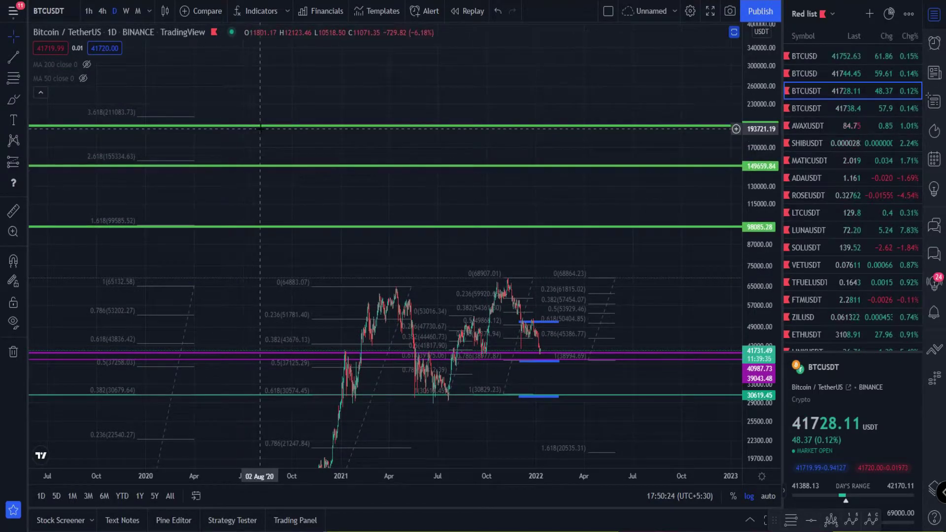
left_click_drag(494, 200, 320, 283)
left_click_drag(205, 302, 608, 177)
left_click_drag(351, 196, 477, 195)
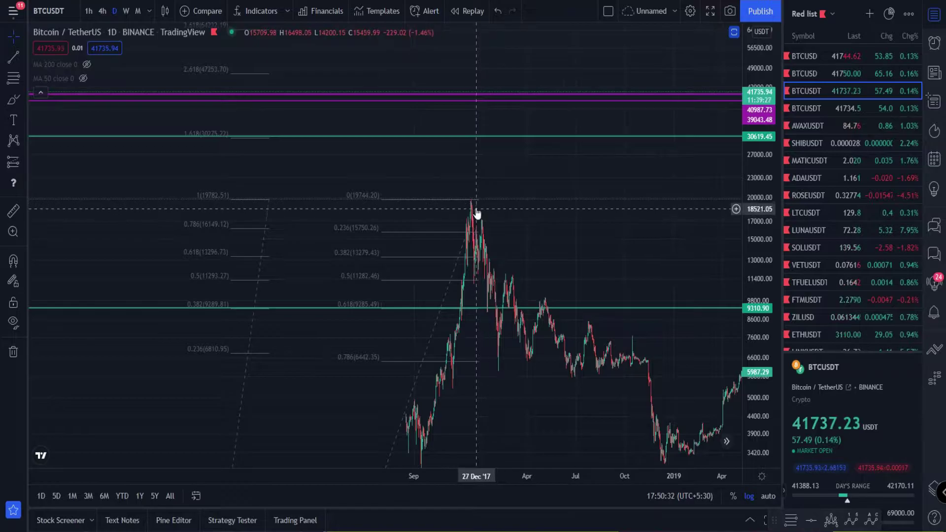
left_click_drag(319, 164, 109, 211)
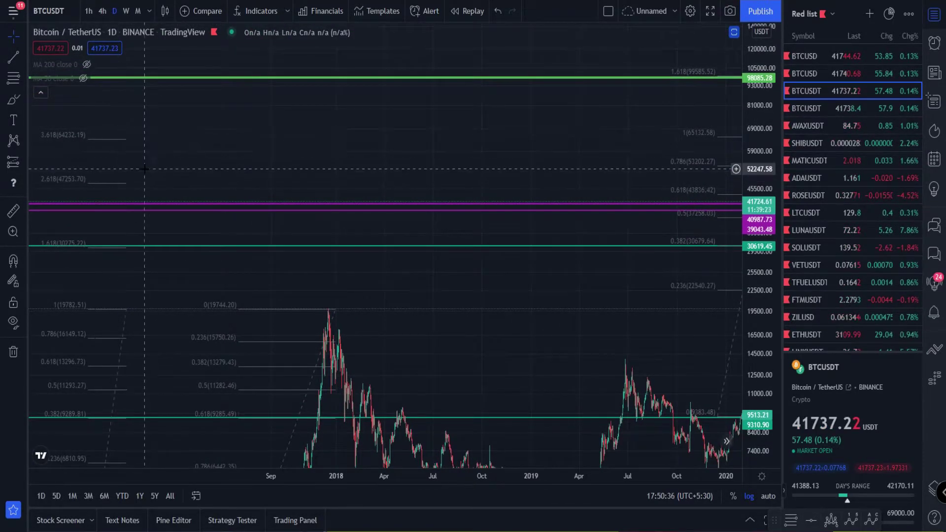
left_click_drag(144, 169, 227, 180)
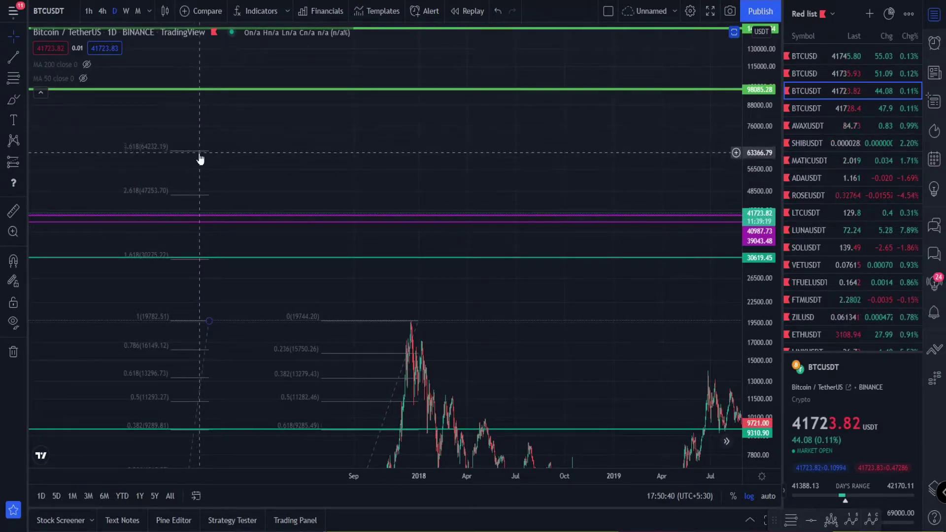
Step: Examine the BTCUSDT Fibonacci extensions from the 2017 high through the 2021 rally, along with the retracement levels below the 68864.23 high
left_click_drag(300, 172, 293, 175)
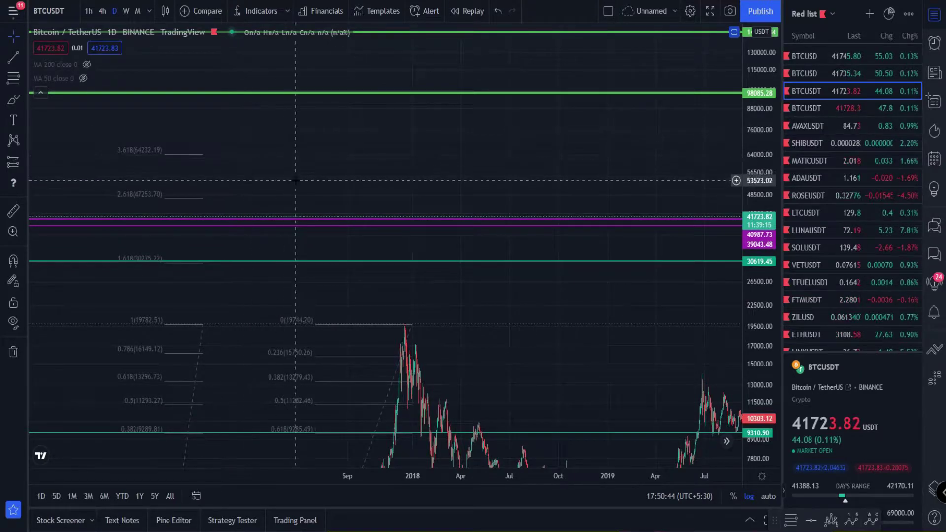
left_click_drag(292, 173, 138, 181)
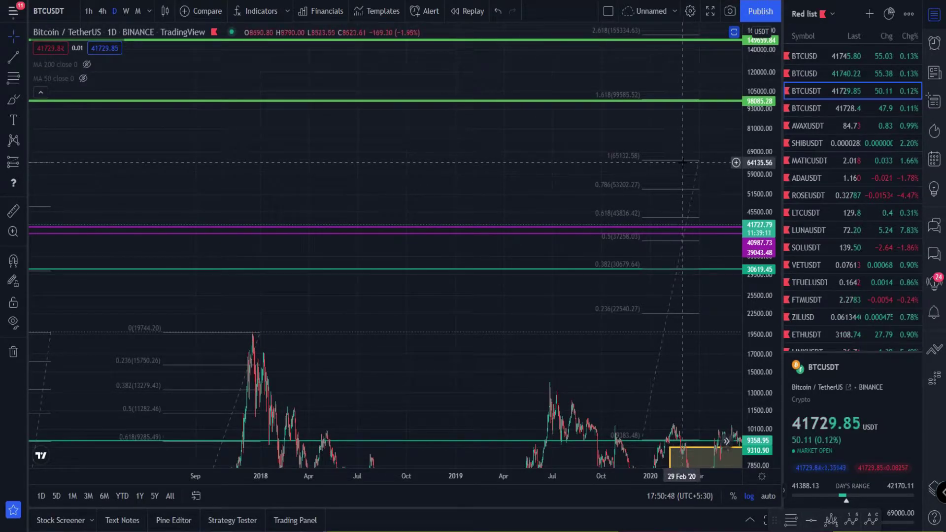
left_click_drag(522, 186, 318, 200)
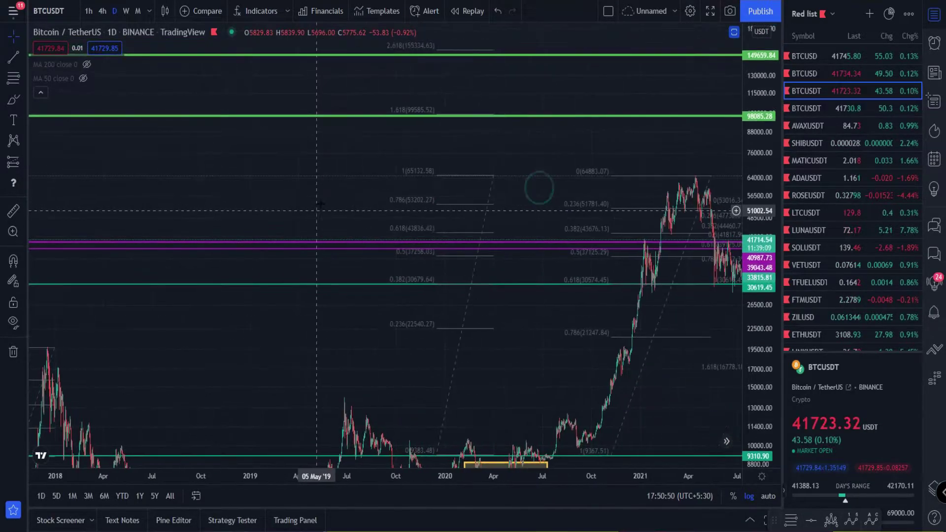
left_click_drag(325, 278, 234, 275)
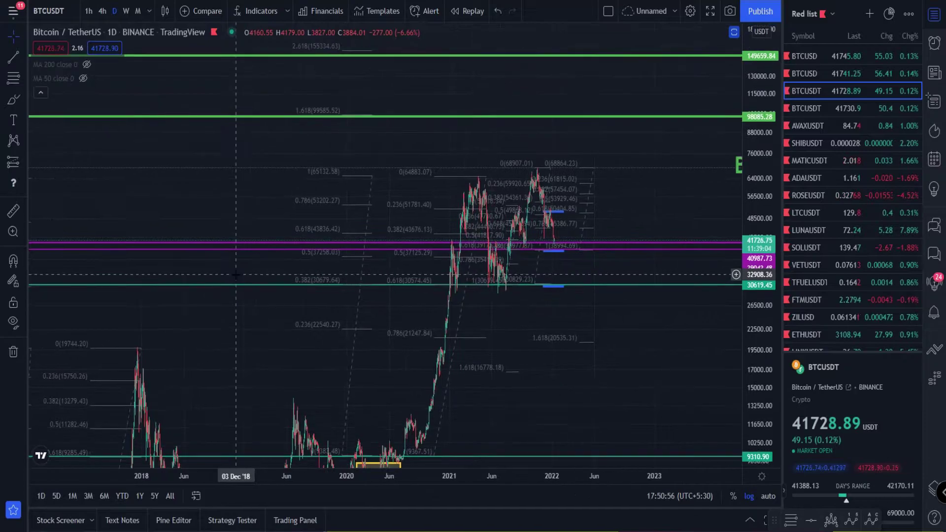
scroll(601, 259, "up", 5)
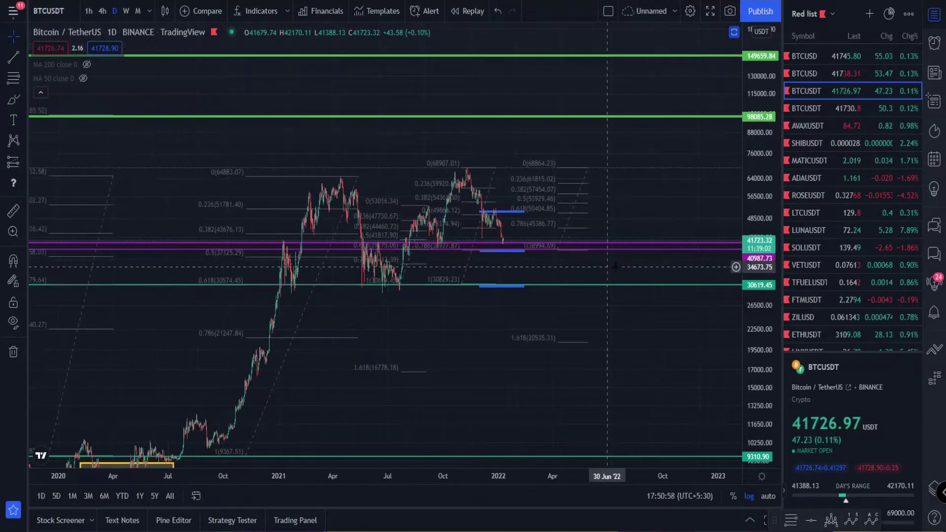
scroll(596, 296, "up", 3)
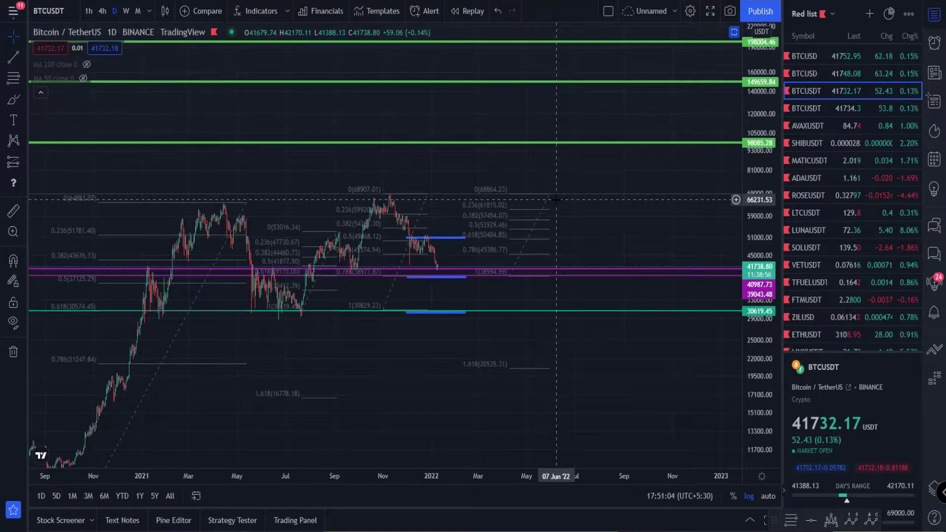
scroll(631, 239, "up", 3)
left_click_drag(528, 244, 752, 276)
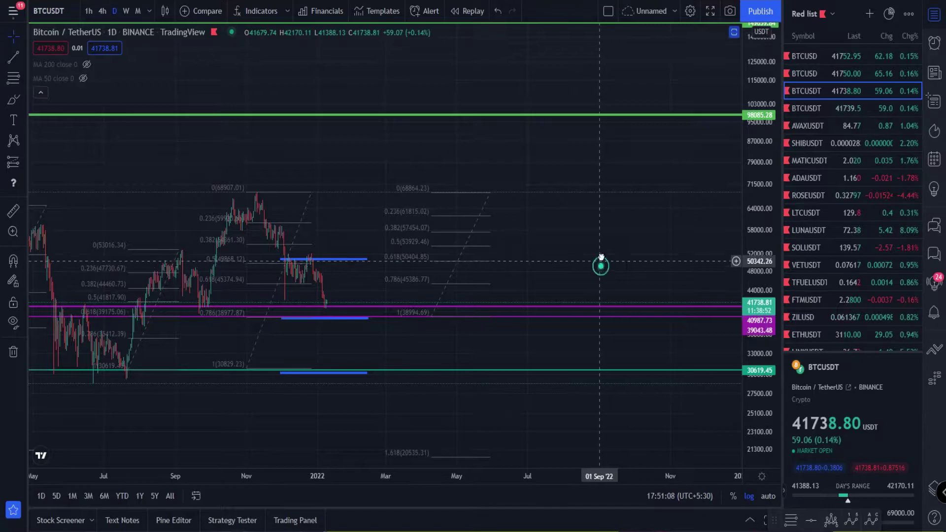
left_click_drag(602, 264, 713, 271)
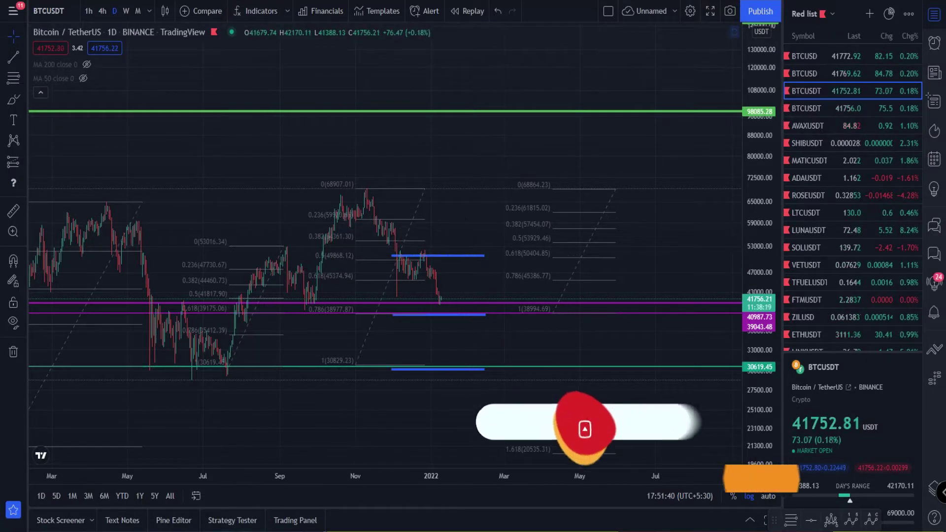
Step: Bring up the Coinbase BTCUSD daily chart and trace its 50 and 200 moving averages back to 2015
key("Up")
scroll(481, 237, "down", 5)
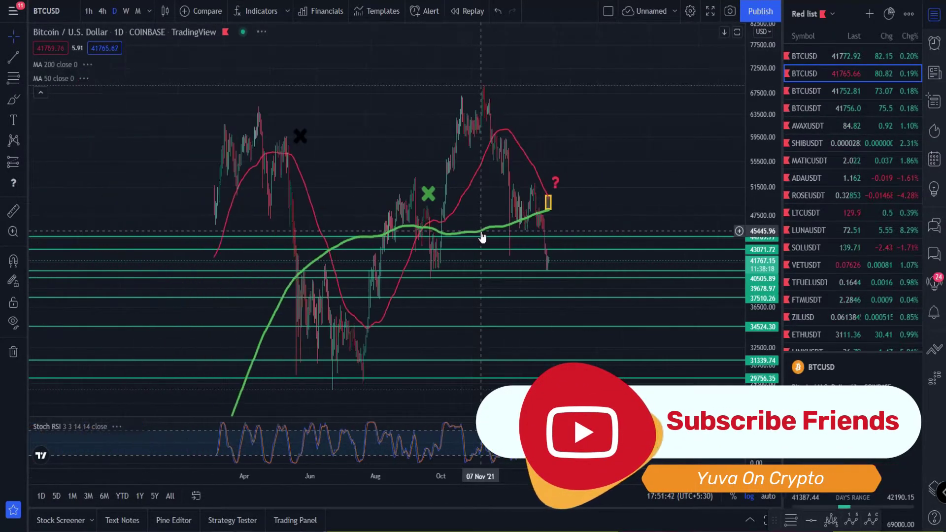
scroll(542, 237, "down", 5)
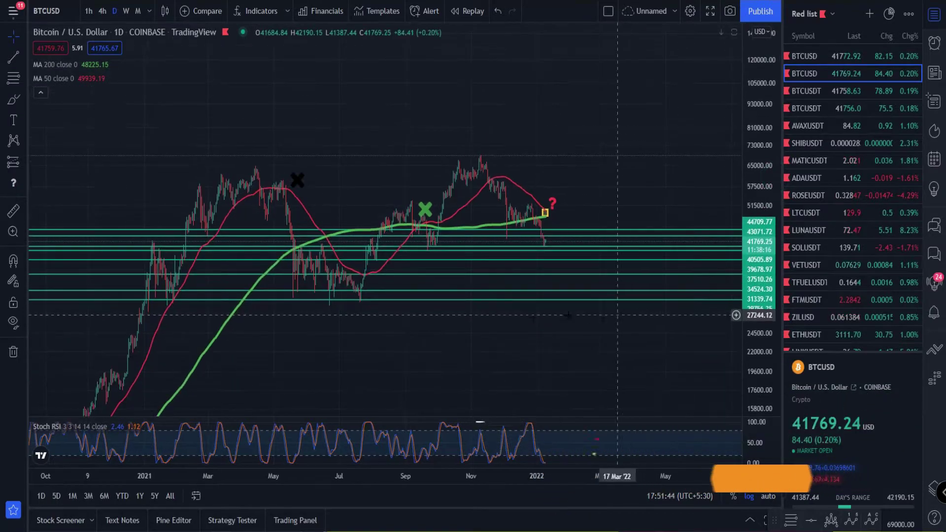
left_click_drag(591, 355, 625, 200)
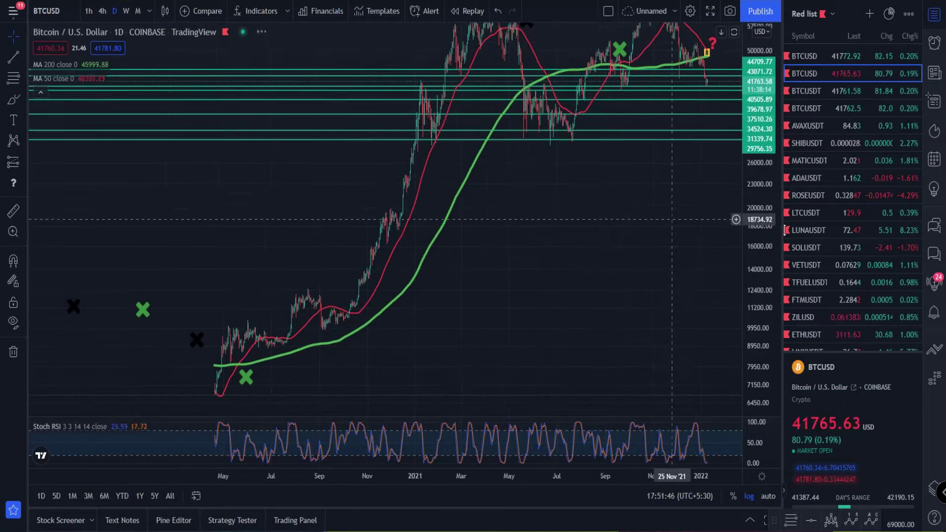
left_click_drag(768, 276, 773, 341)
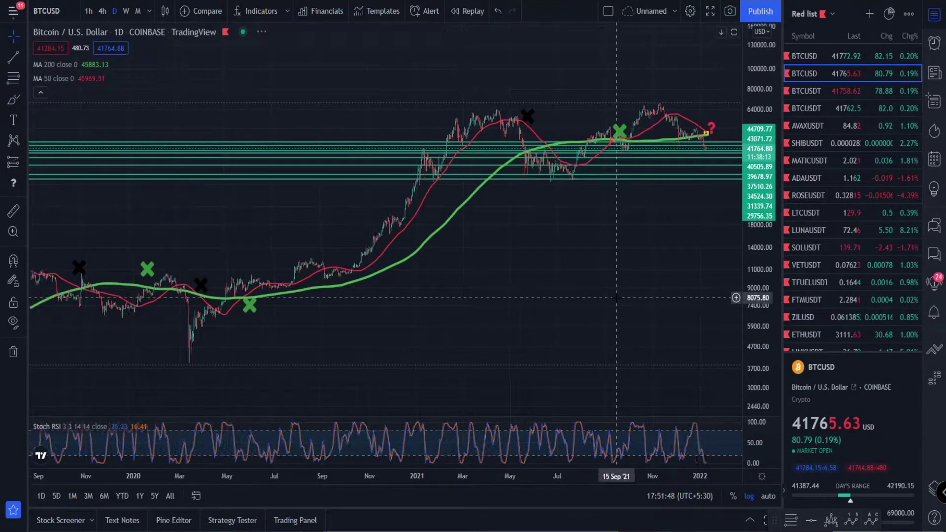
left_click_drag(449, 300, 731, 165)
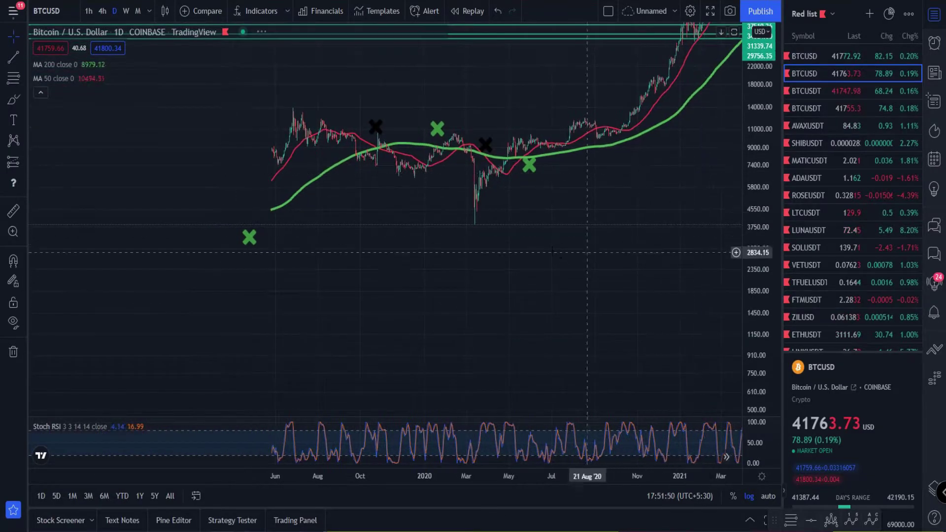
left_click_drag(426, 317, 590, 274)
left_click_drag(342, 310, 658, 210)
left_click_drag(462, 264, 722, 228)
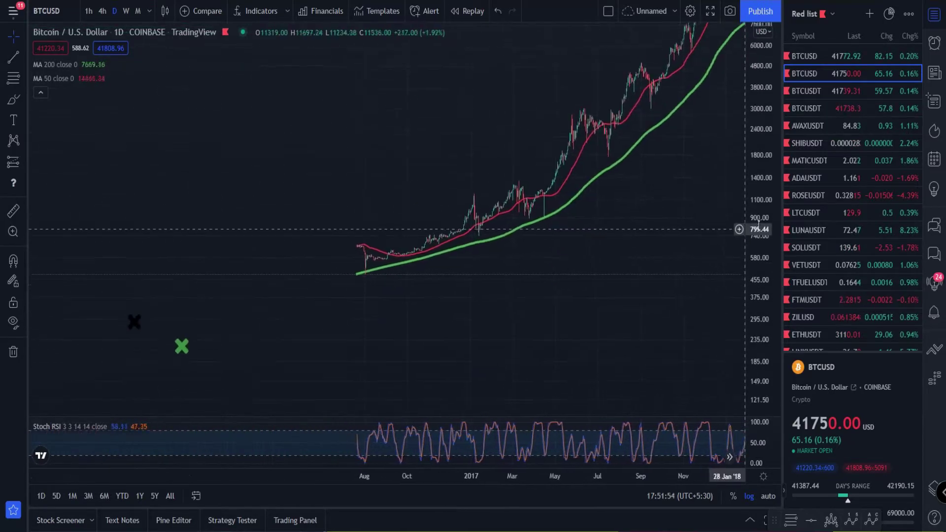
left_click_drag(395, 313, 591, 217)
Step: Examine the 2015 moving average crossings at the black and green markers and the price trend that follows through 2017
mouse_move(393, 298)
left_mouse_down()
mouse_move(584, 232)
mouse_move(384, 304)
left_mouse_up()
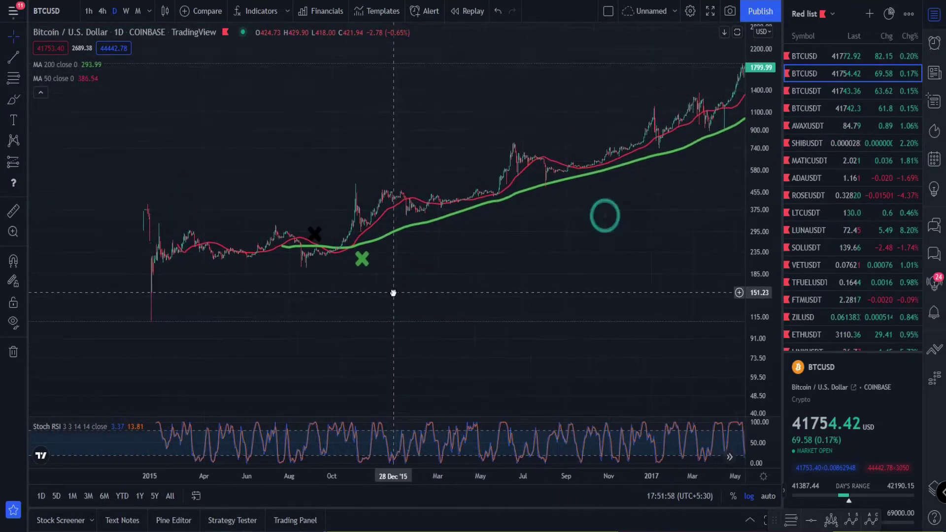
left_click_drag(761, 207, 761, 224)
left_click_drag(637, 220, 545, 249)
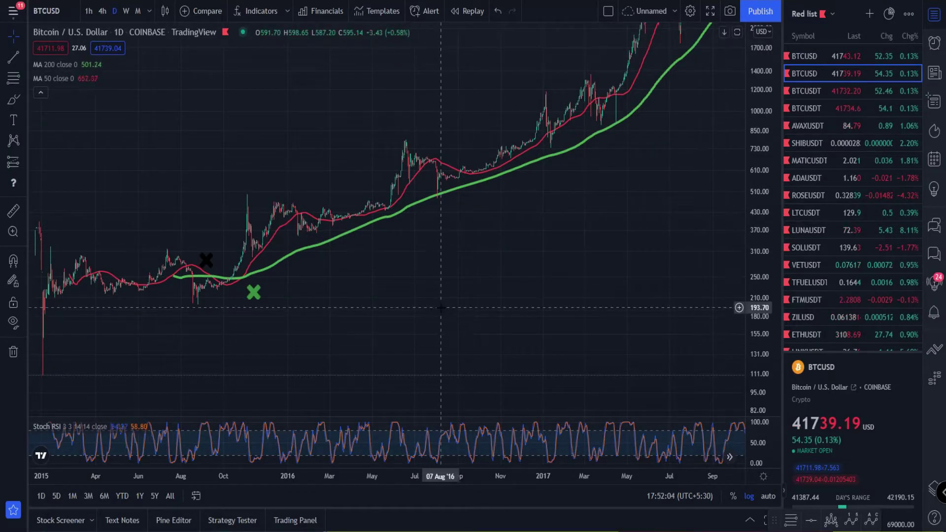
left_click_drag(265, 173, 247, 193)
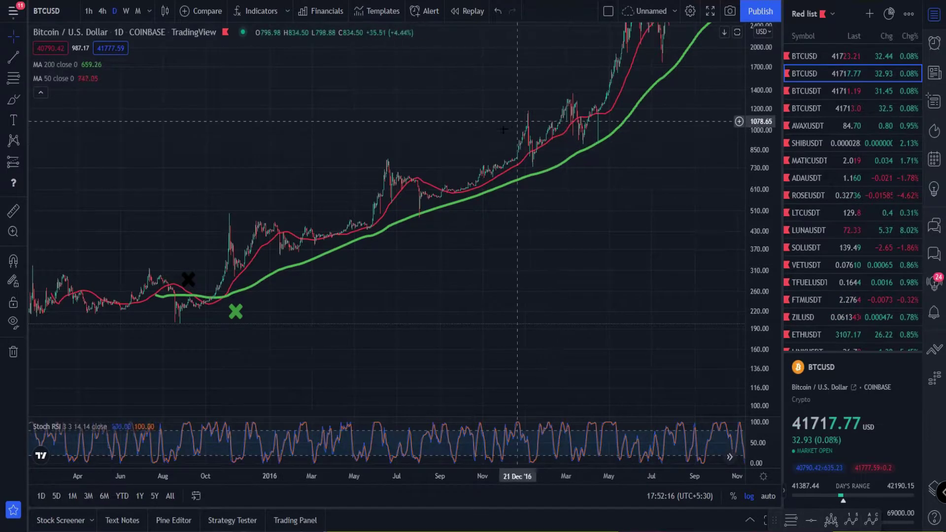
left_click(261, 254)
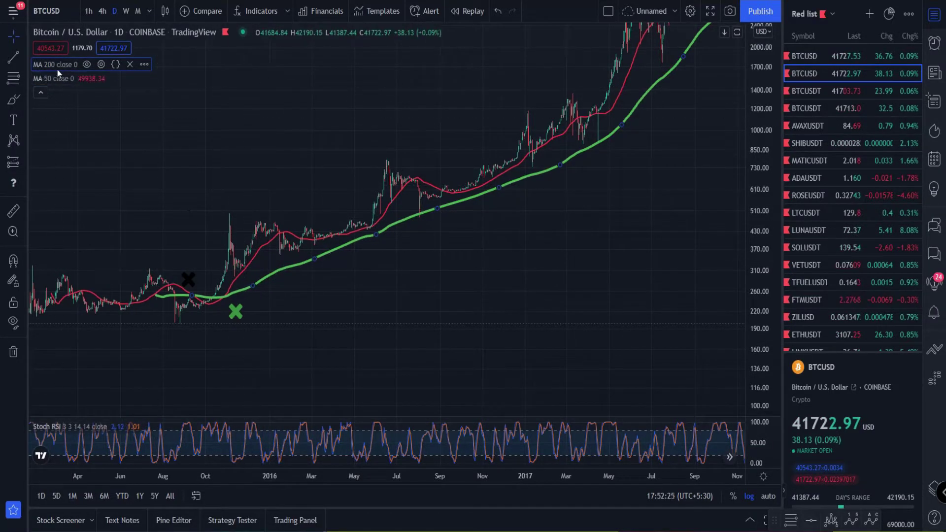
left_click(331, 294)
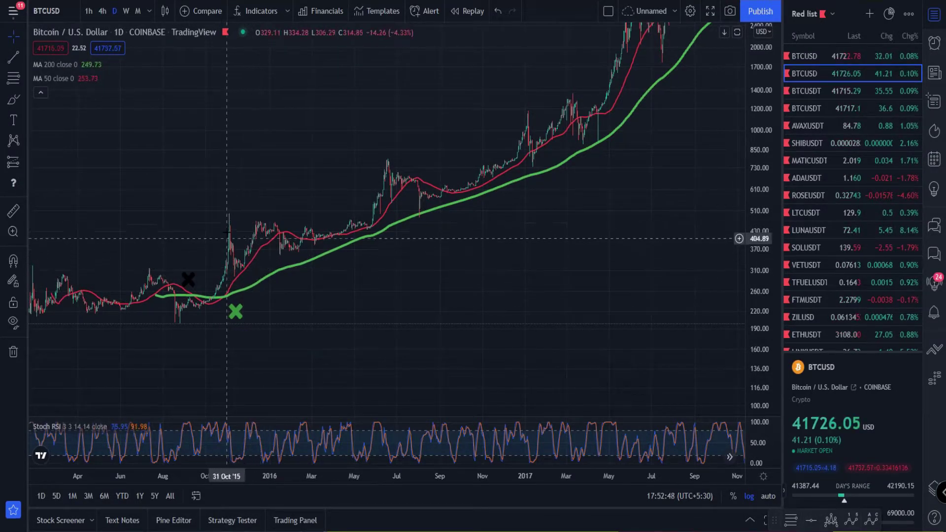
left_click_drag(324, 290, 348, 289)
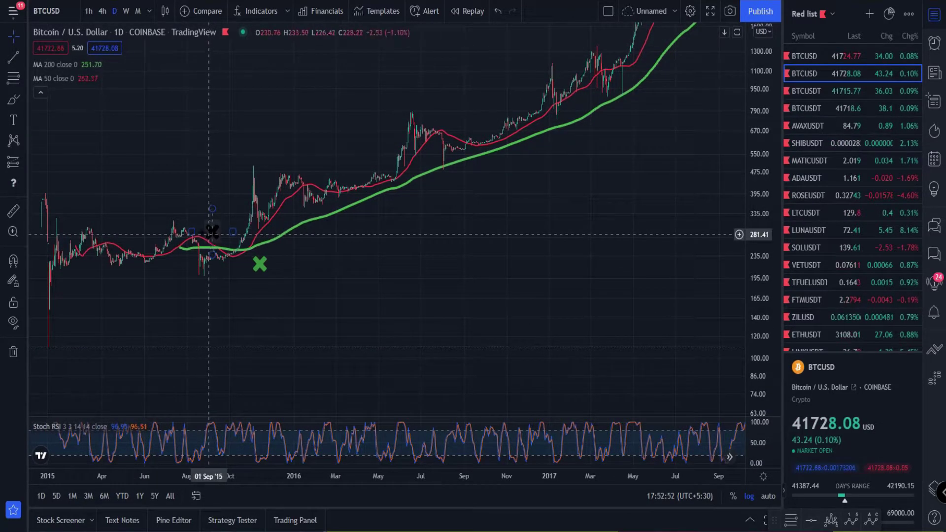
left_click(258, 266)
left_click(247, 265)
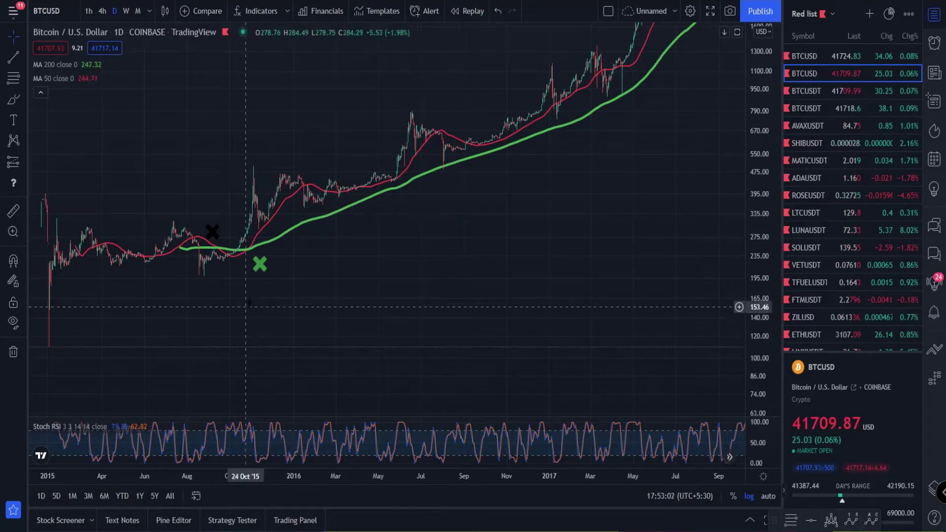
Step: Review the marked crossings of the 50 and 200 moving averages on the daily BTCUSD chart from 2018 to 2020
scroll(301, 390, "right", 10)
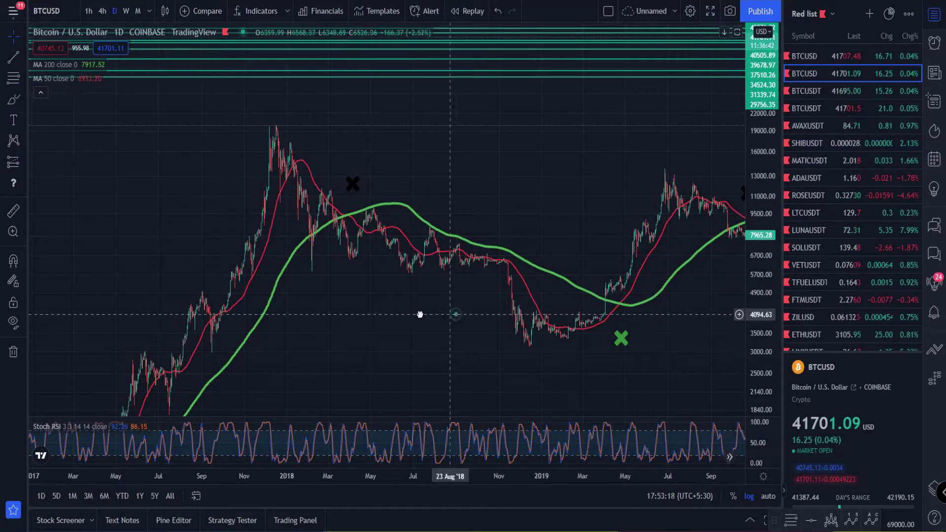
left_click_drag(431, 317, 265, 320)
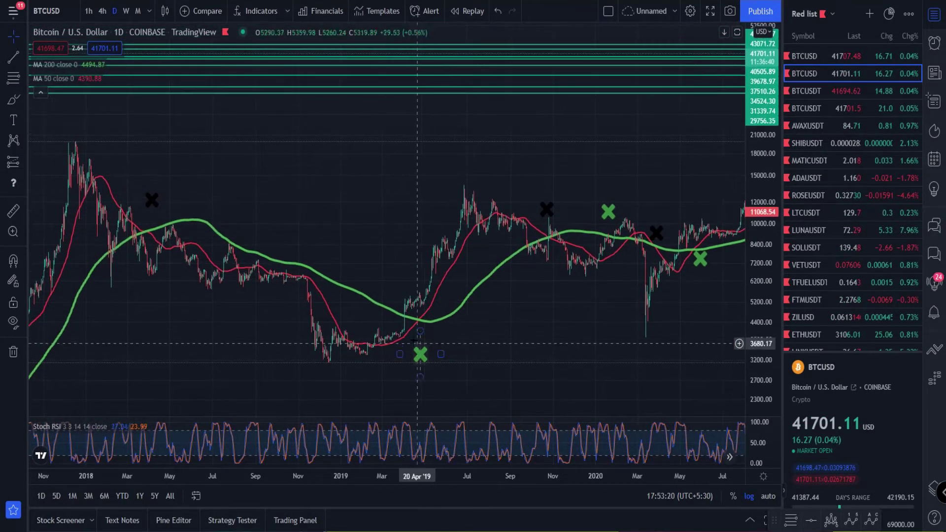
left_click(420, 354)
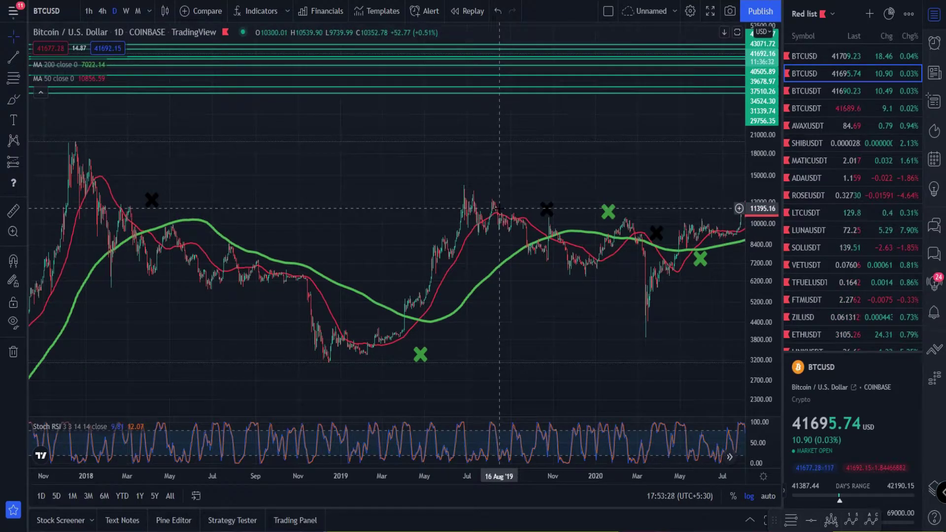
mouse_move(536, 329)
left_mouse_down()
mouse_move(467, 353)
mouse_move(490, 333)
mouse_move(375, 287)
mouse_move(344, 290)
left_mouse_up()
left_click(215, 306)
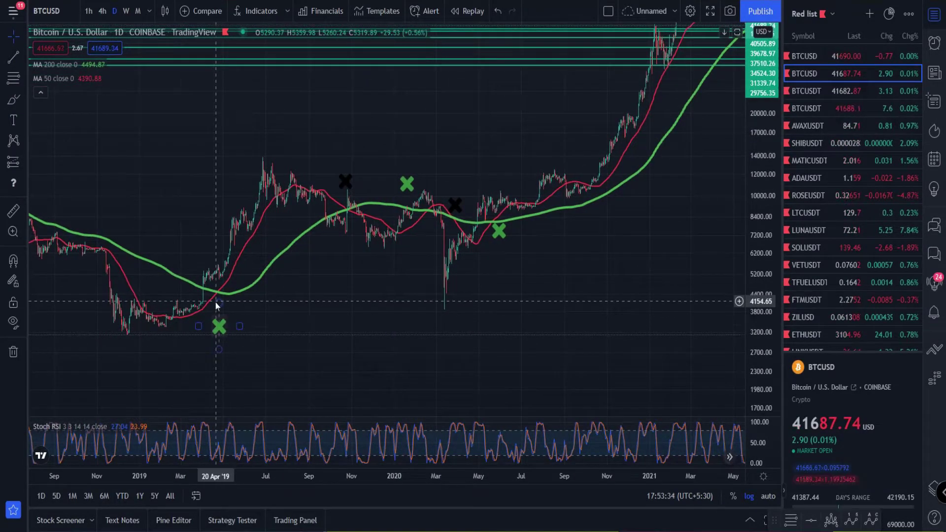
left_click(345, 222)
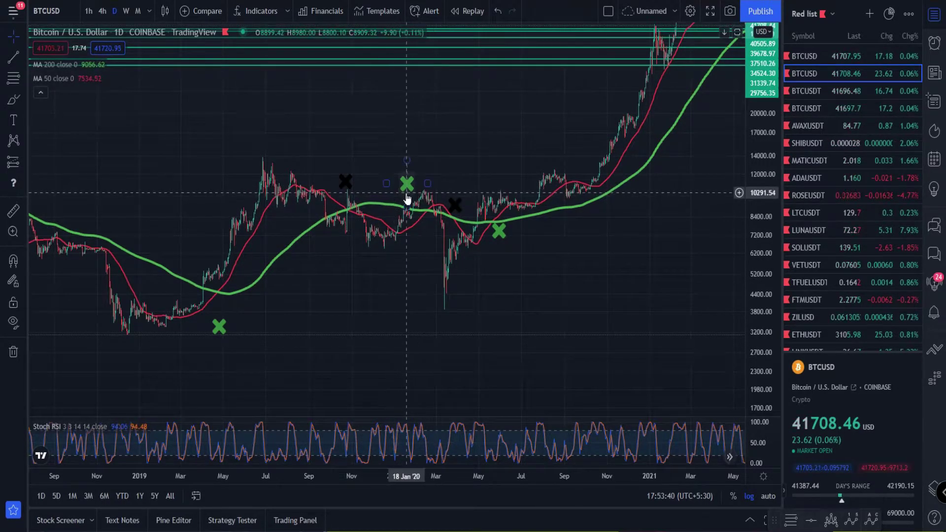
left_click_drag(501, 230, 415, 274)
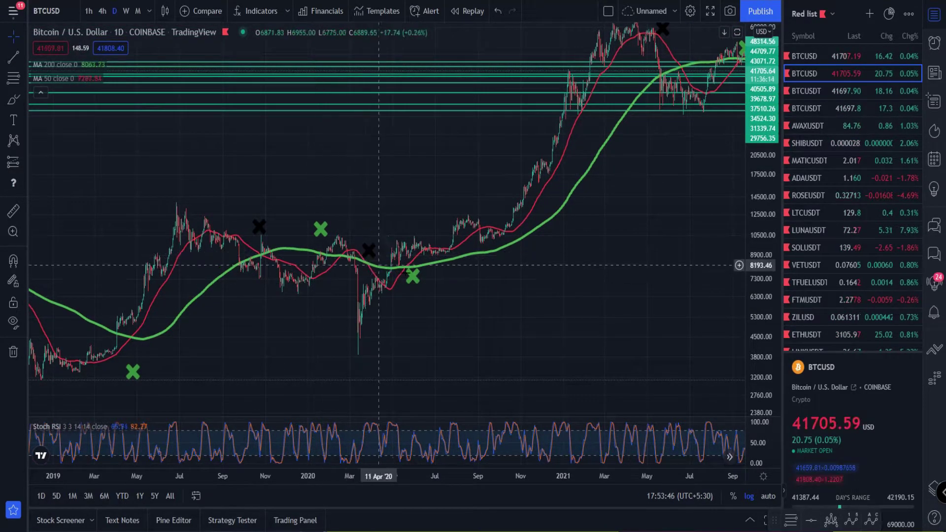
Step: Inspect the 2021 moving average crossings and the averages' convergence in January 2022 on the daily BTCUSD chart
left_click_drag(569, 231, 291, 232)
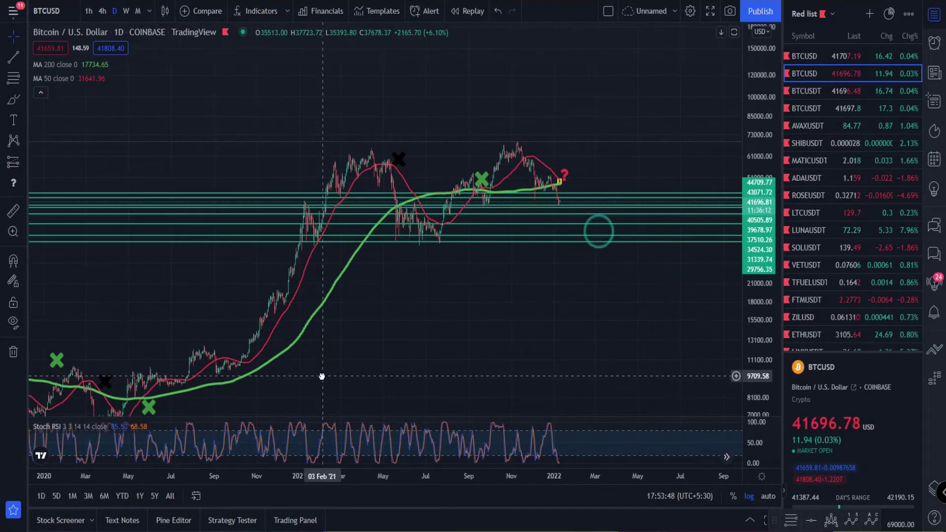
scroll(382, 264, "up", 2)
scroll(381, 264, "up", 4)
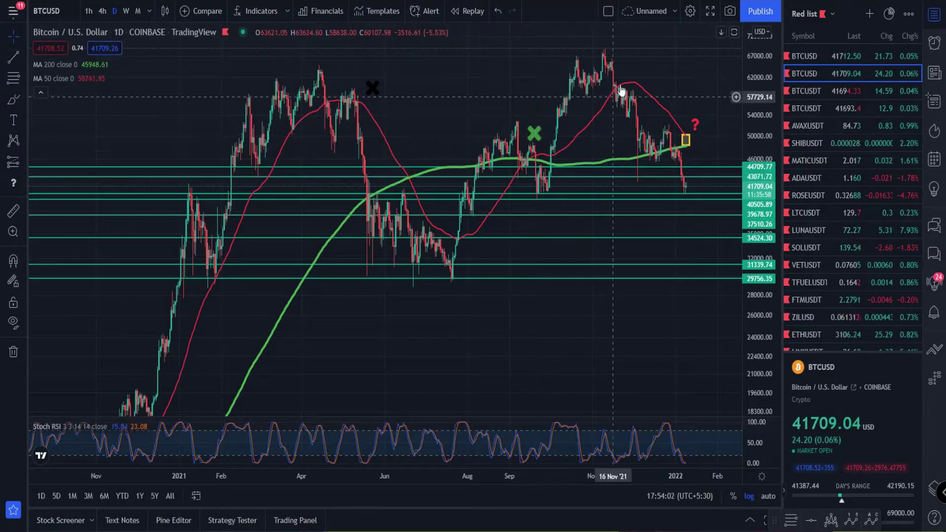
left_click_drag(593, 333, 461, 383)
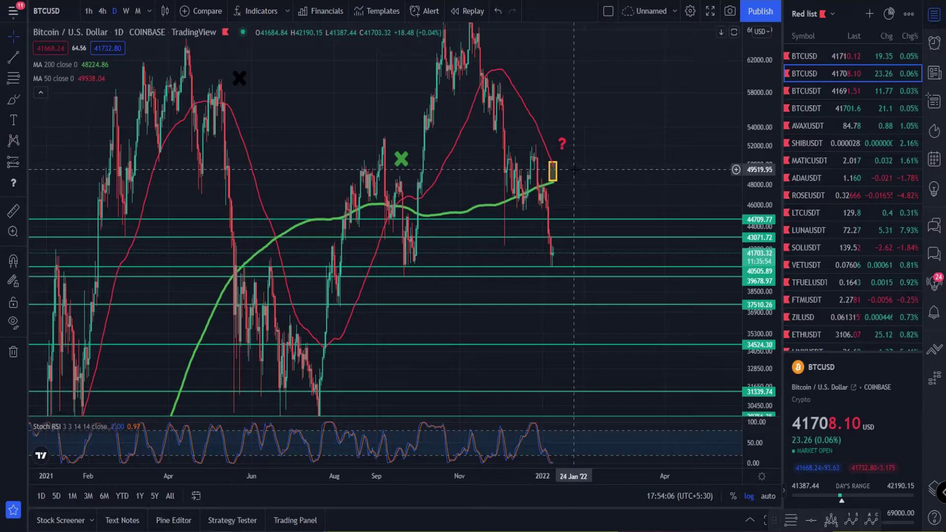
scroll(571, 152, "up", 5)
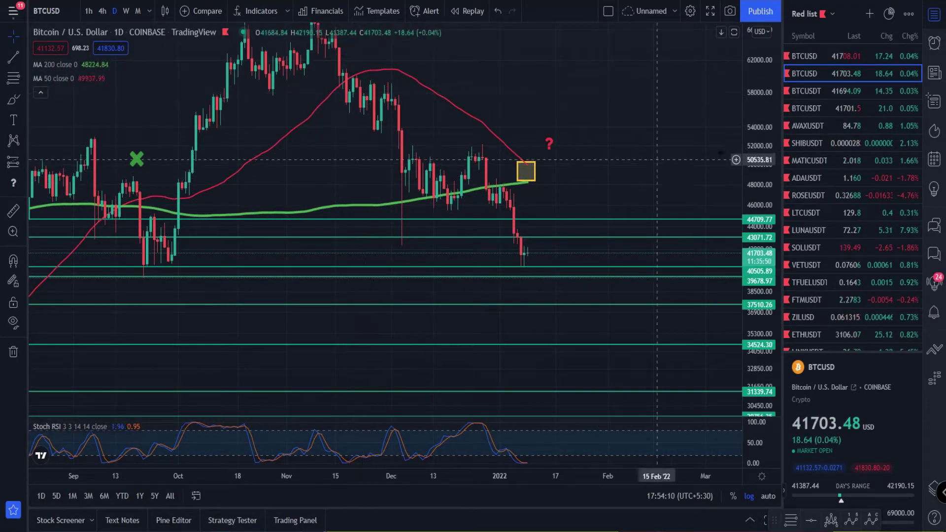
scroll(665, 236, "down", 2)
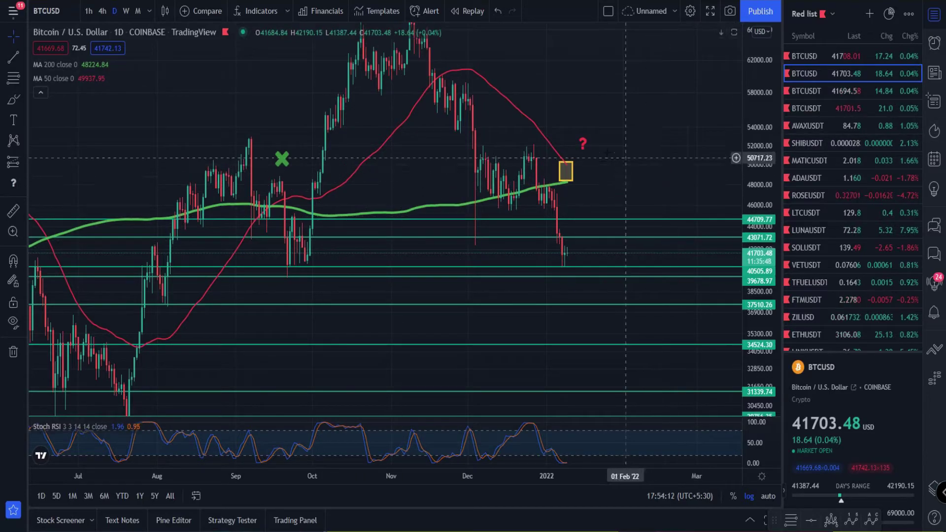
Step: Check the possible crossing at the yellow box and red question mark against the horizontal support lines below it
left_click(570, 181)
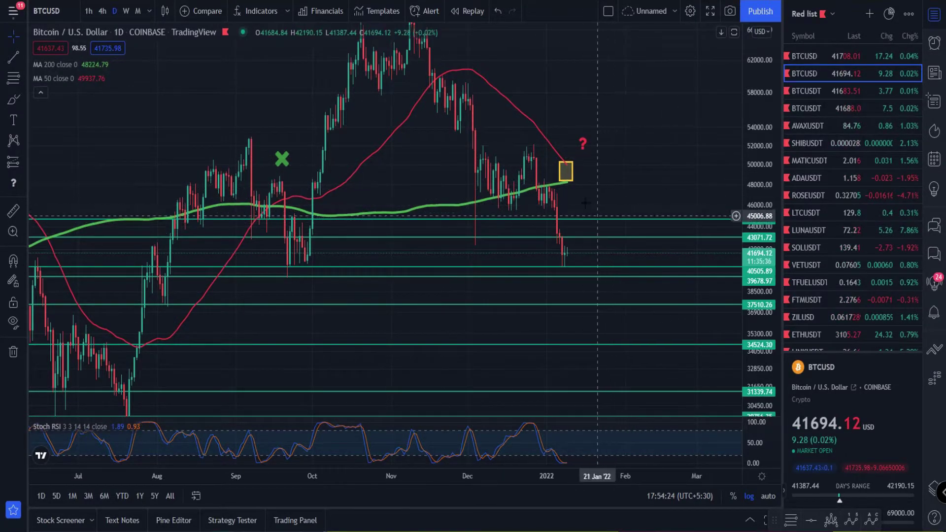
left_click(566, 175)
left_click(591, 217)
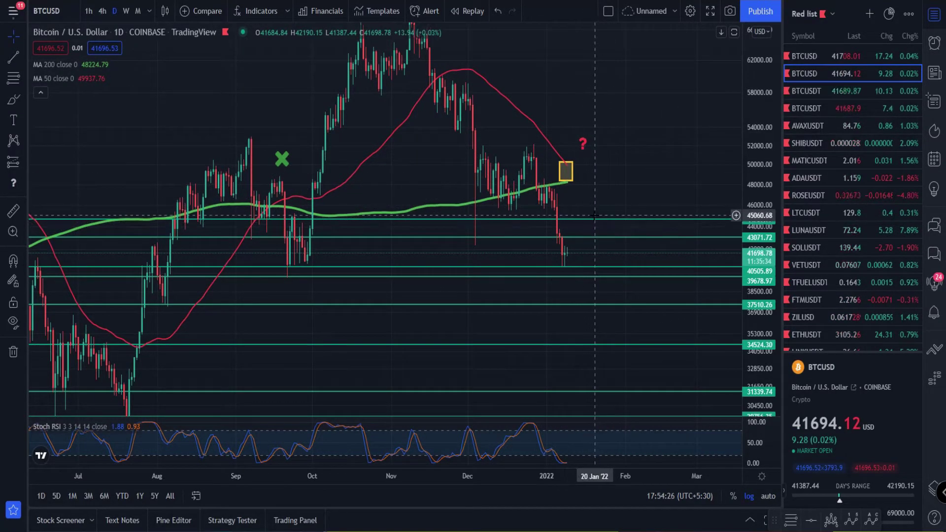
left_click(583, 144)
scroll(600, 144, "down", 4)
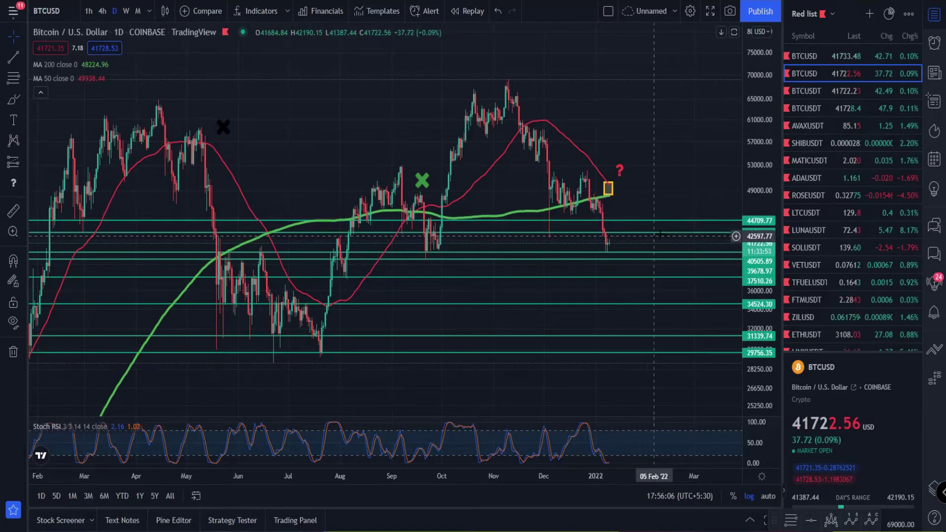
Step: Draw a freehand red curve from the yellow box, dipping to about 44,000 and rising to about 61,500 by late February 2022
left_click(13, 100)
mouse_move(611, 193)
left_mouse_down()
mouse_move(632, 219)
mouse_move(690, 120)
left_mouse_up()
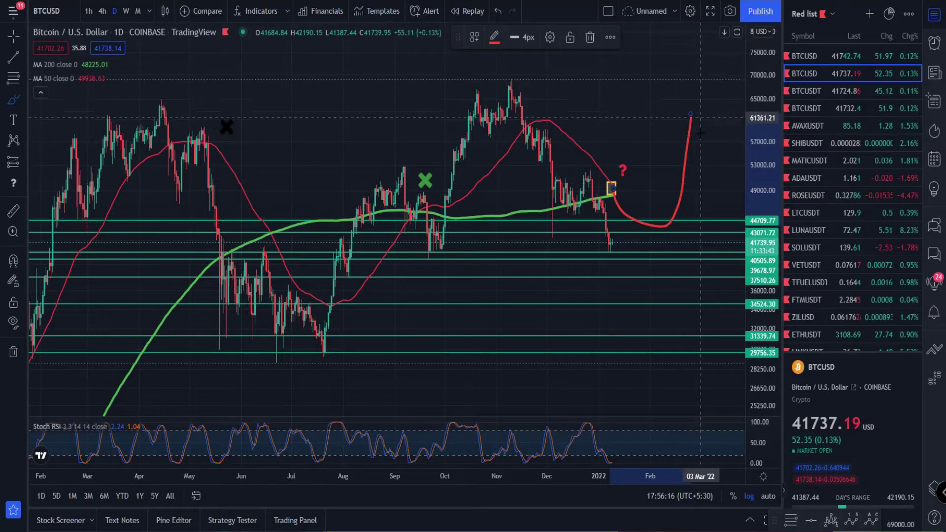
left_click_drag(646, 162, 361, 337)
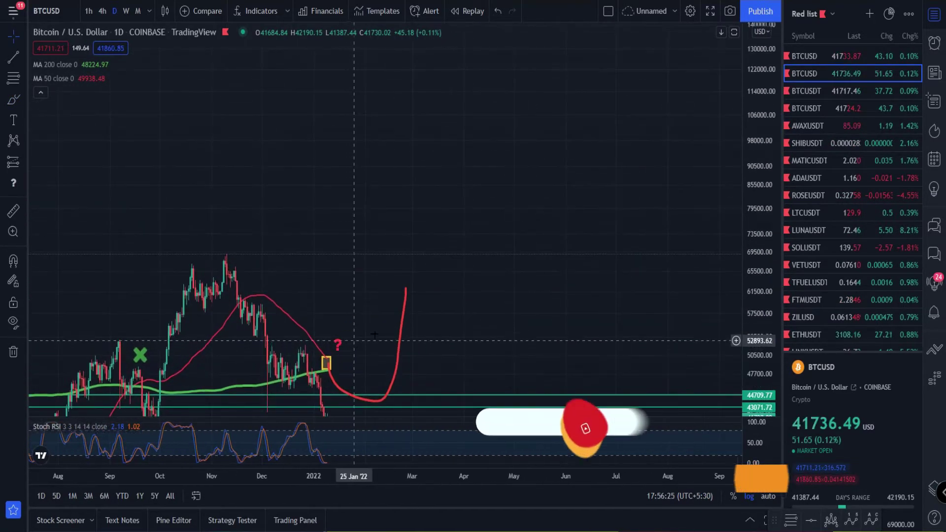
scroll(627, 217, "left", 5)
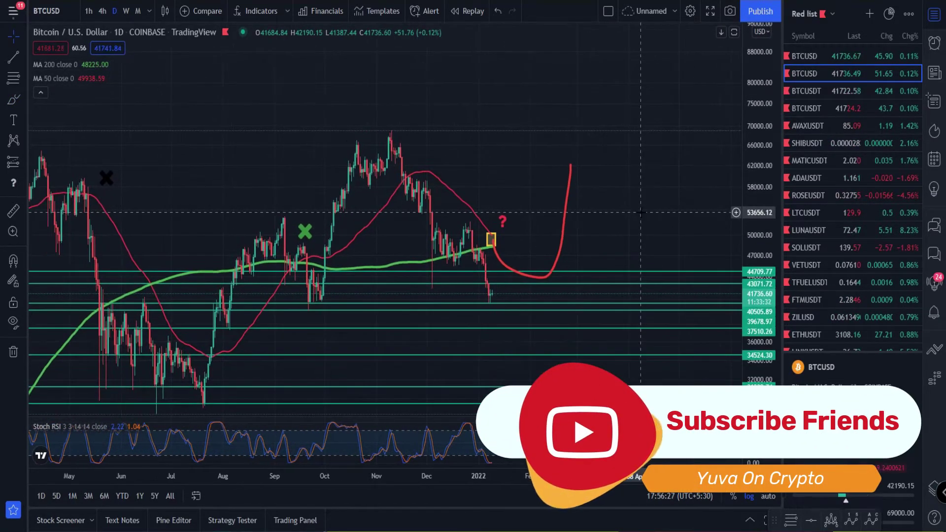
Step: Examine the Fibonacci levels, horizontal support lines and recent price action on the daily BTCUSDT chart
key("Down")
scroll(705, 143, "down", 3)
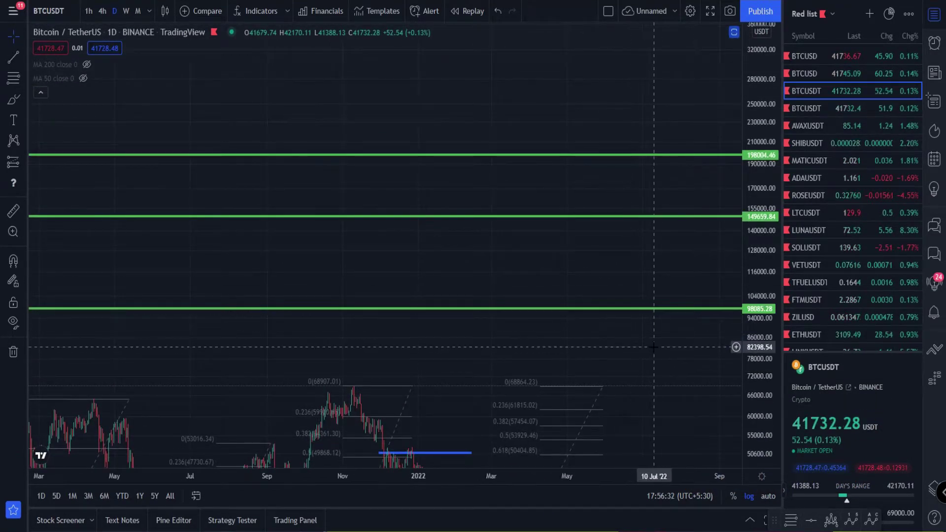
left_click_drag(653, 346, 652, 154)
key("Up")
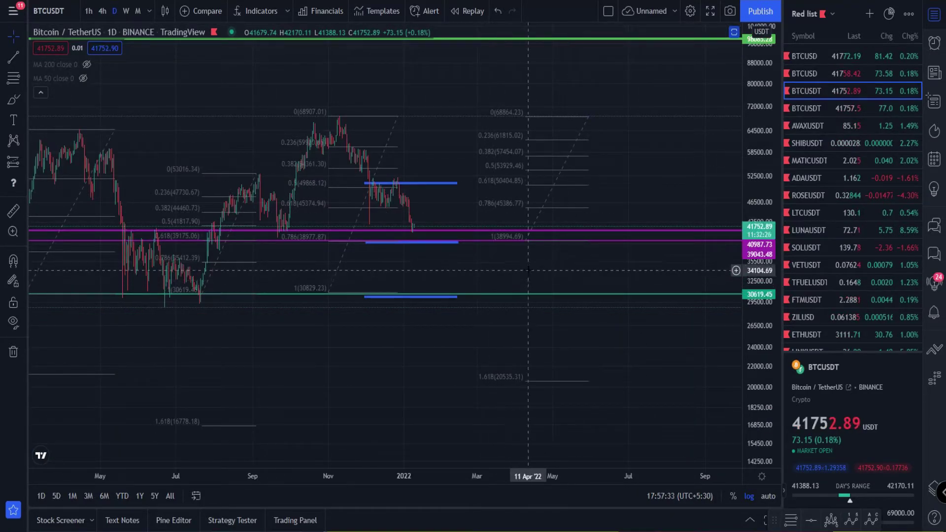
left_click_drag(527, 268, 505, 314)
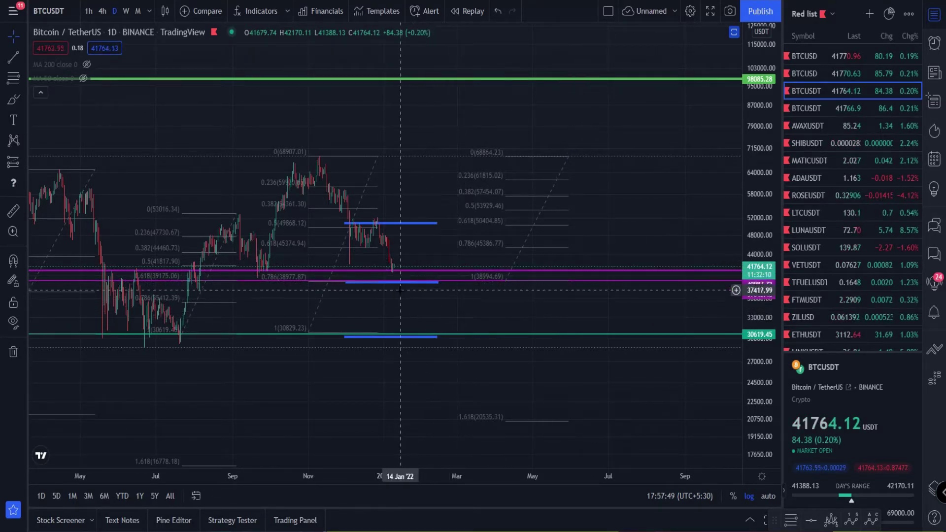
left_click_drag(400, 290, 473, 306)
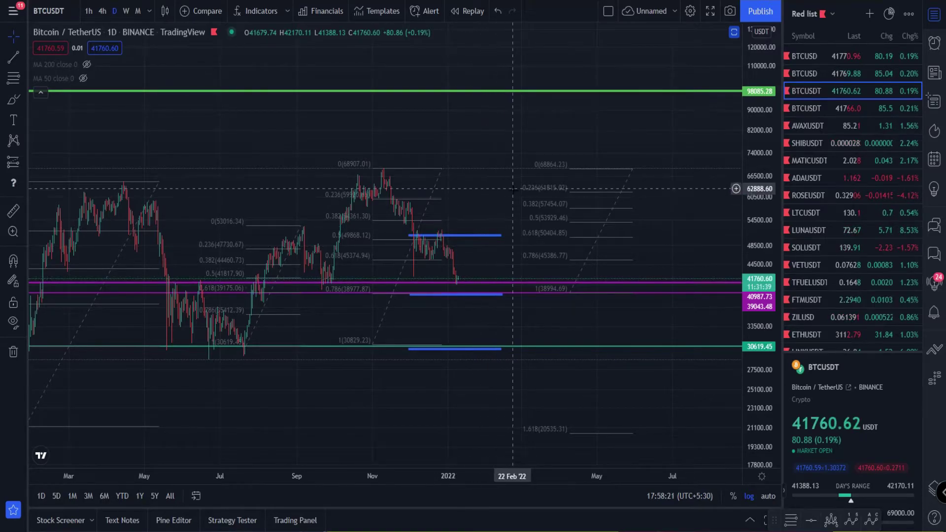
Step: Return to the daily BTCUSD chart and compare the yellow-box crossing and red curve with the latest candles and nearby support lines
key("Up")
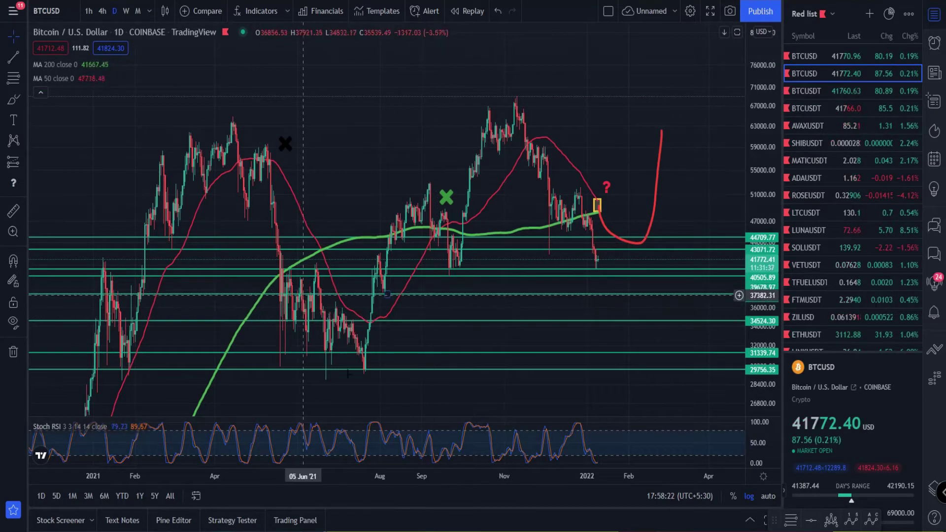
scroll(744, 302, "up", 5)
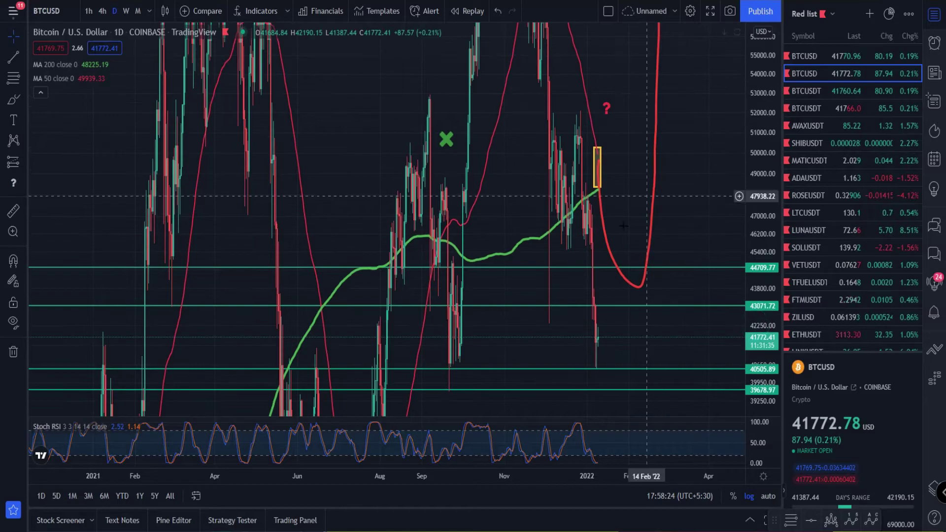
double_click(744, 302)
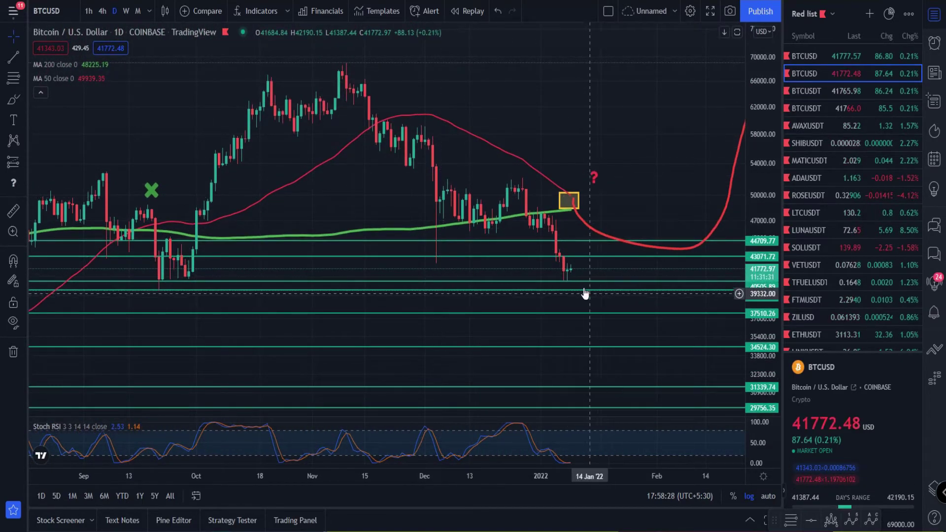
left_click_drag(763, 273, 765, 268)
scroll(615, 312, "up", 4)
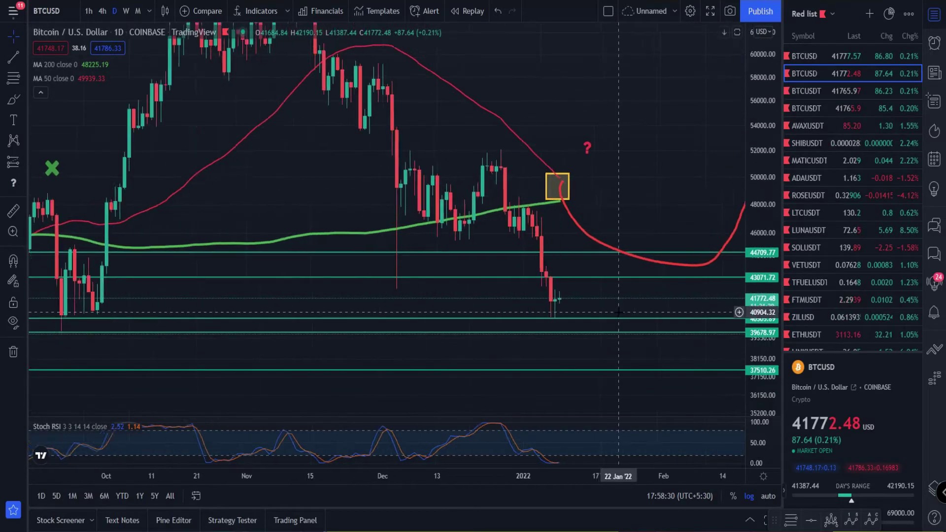
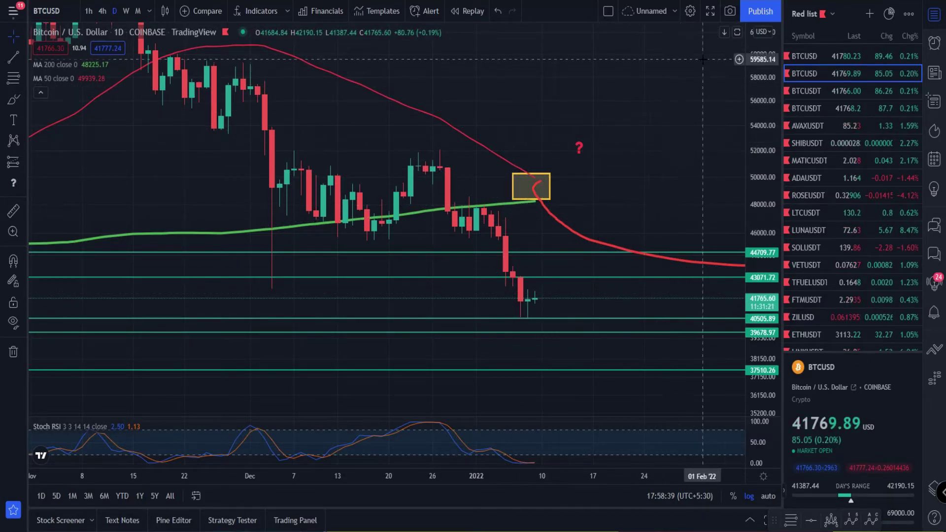
scroll(660, 206, "down", 3)
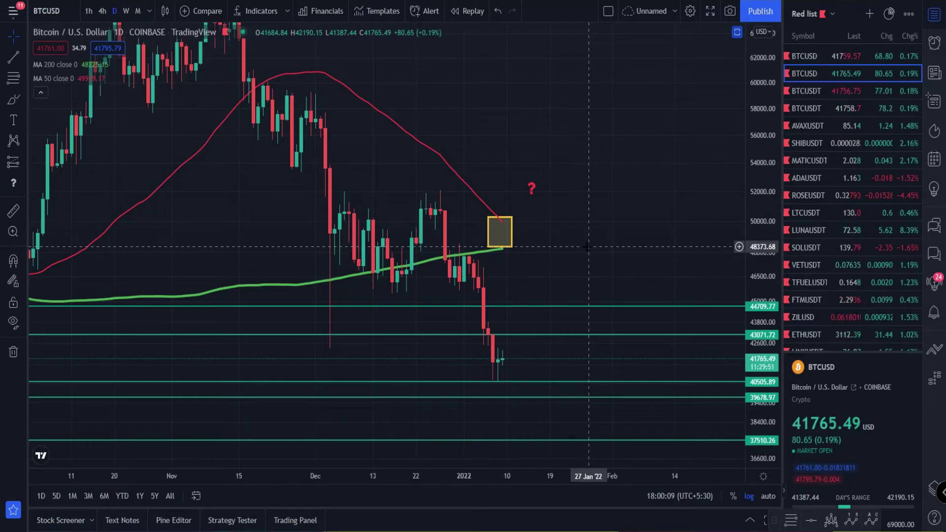
Step: Inspect the narrowing gap between the 50 and 200 moving averages and the support lines from 44709.77 down to 34524.30
left_click_drag(592, 271, 589, 273)
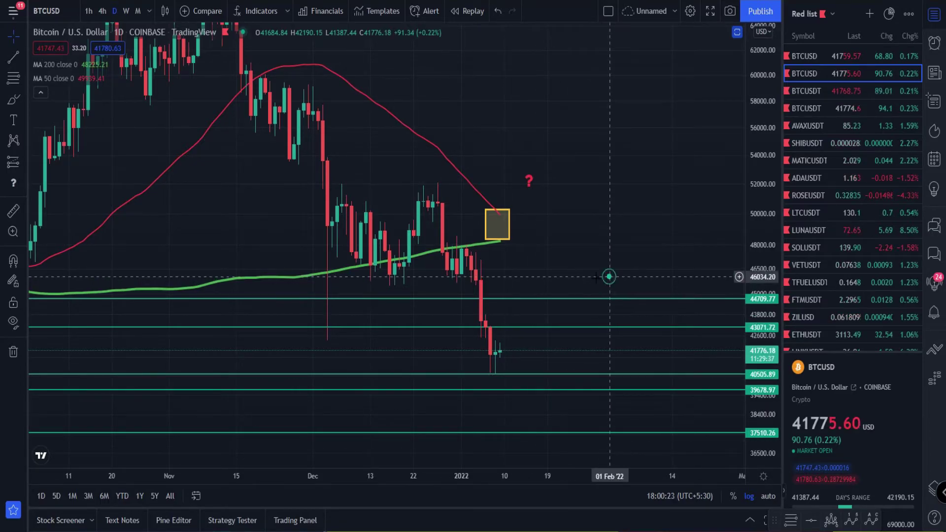
scroll(611, 274, "right", 3)
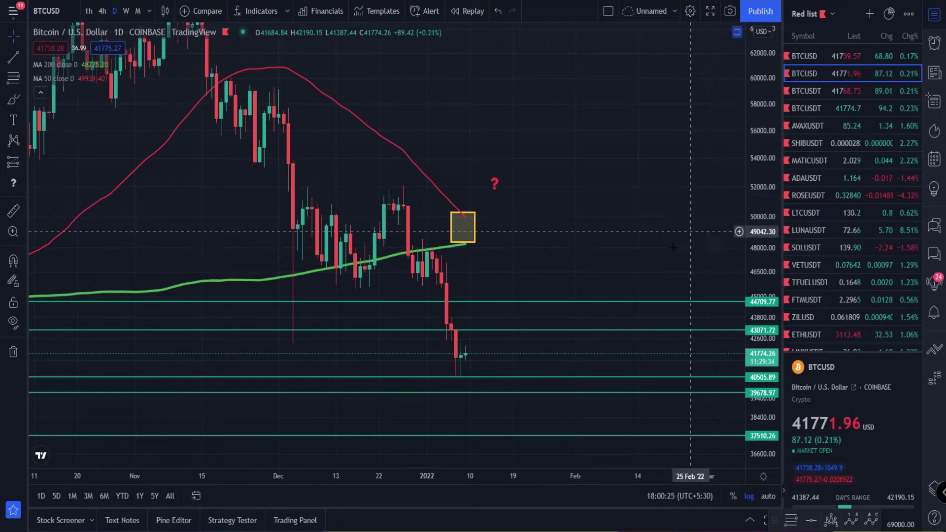
left_click_drag(610, 277, 650, 258)
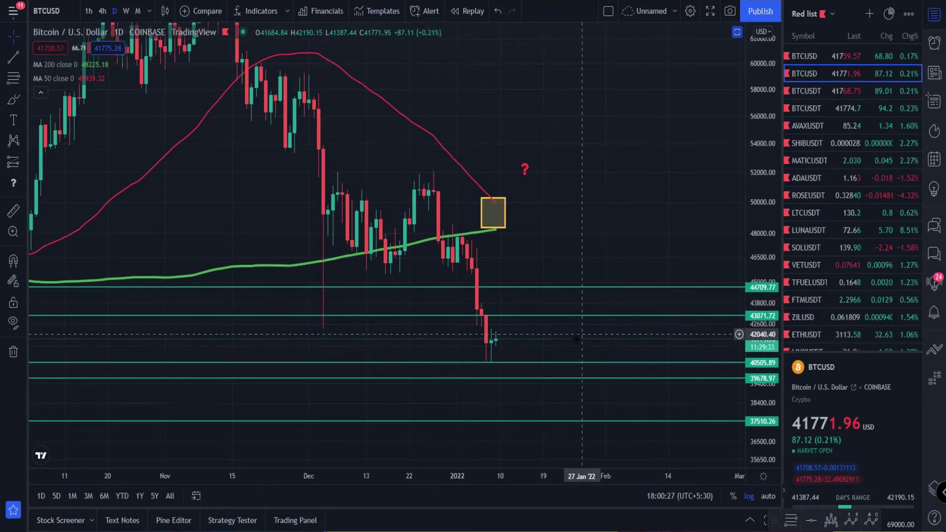
left_click_drag(581, 302, 574, 228)
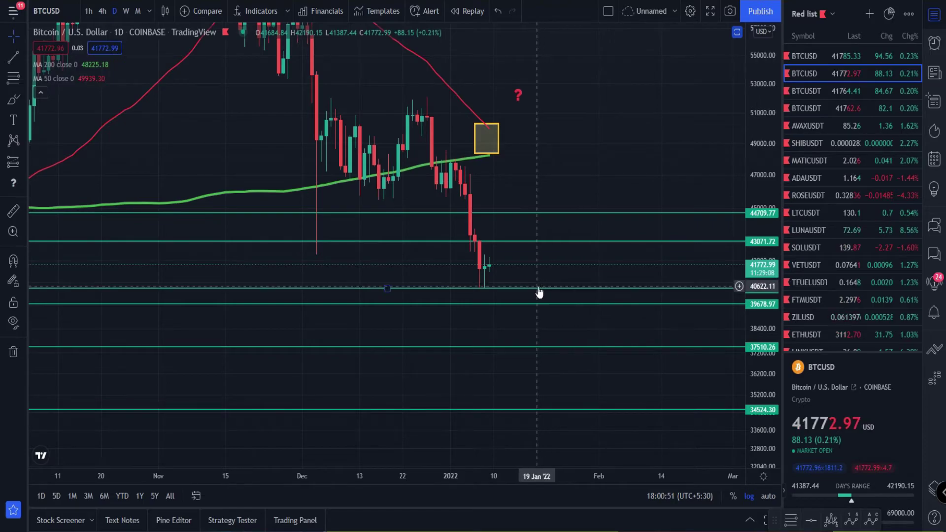
left_click_drag(538, 293, 530, 314)
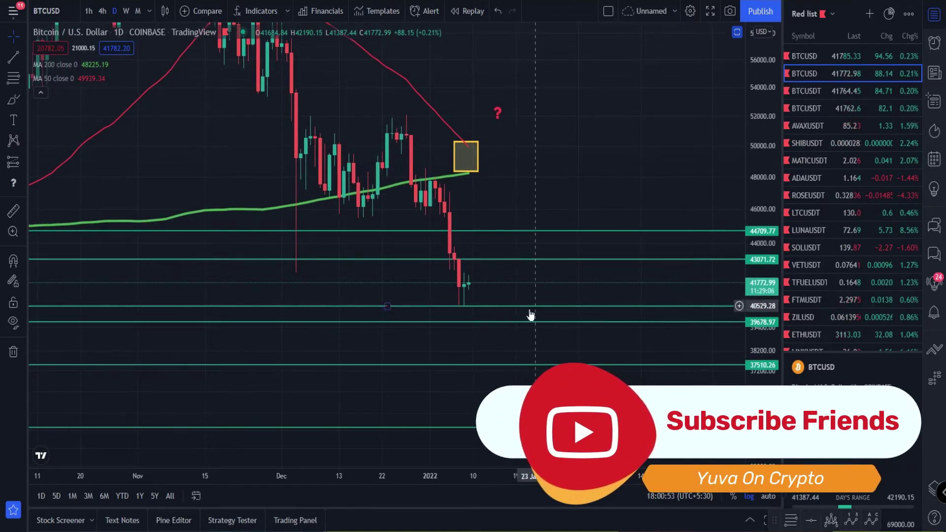
left_click_drag(627, 197, 605, 230)
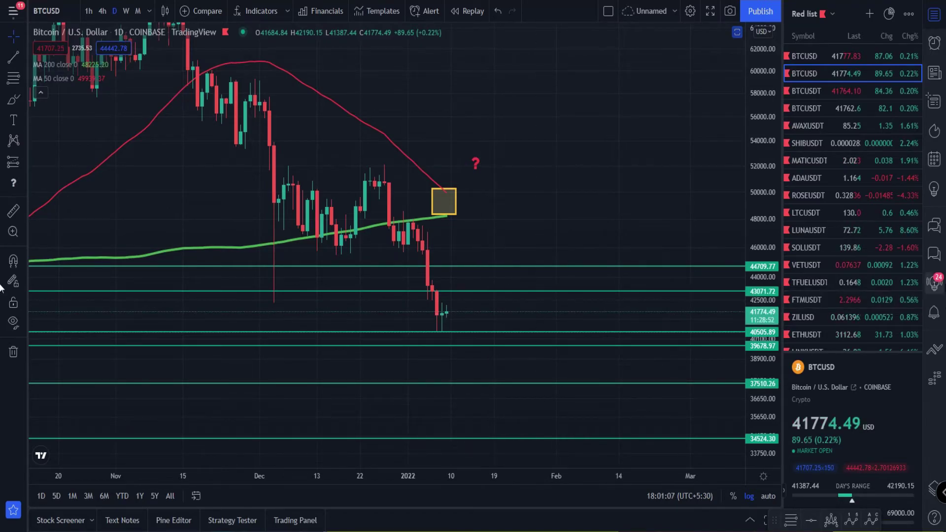
left_click_drag(642, 179, 626, 190)
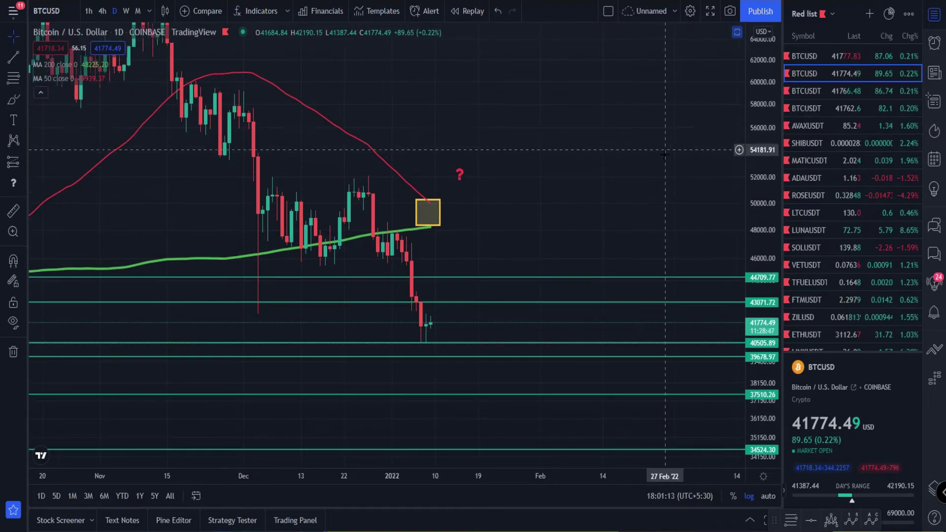
Step: Review the daily AVAXUSDT, MATICUSDT, ADAUSDT and ROSEUSDT charts against their trend lines and moving averages
left_click(822, 125)
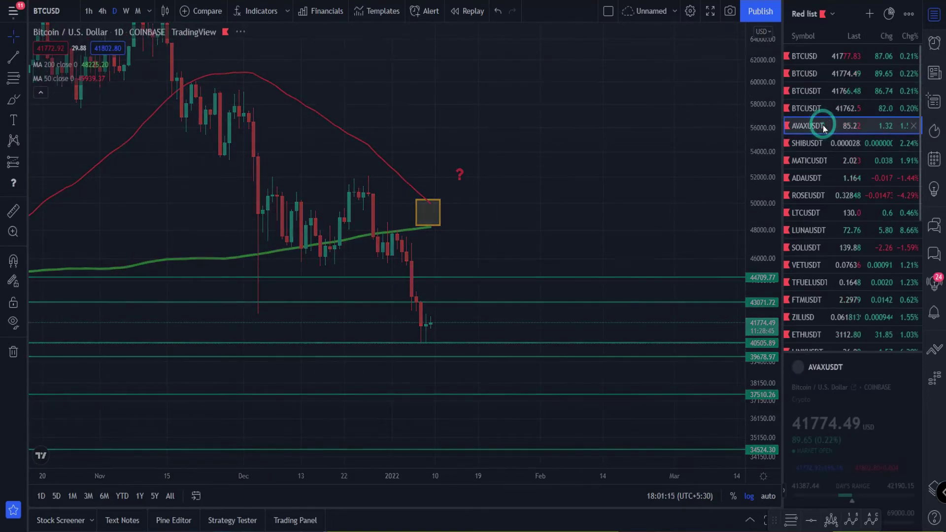
scroll(556, 308, "down", 5)
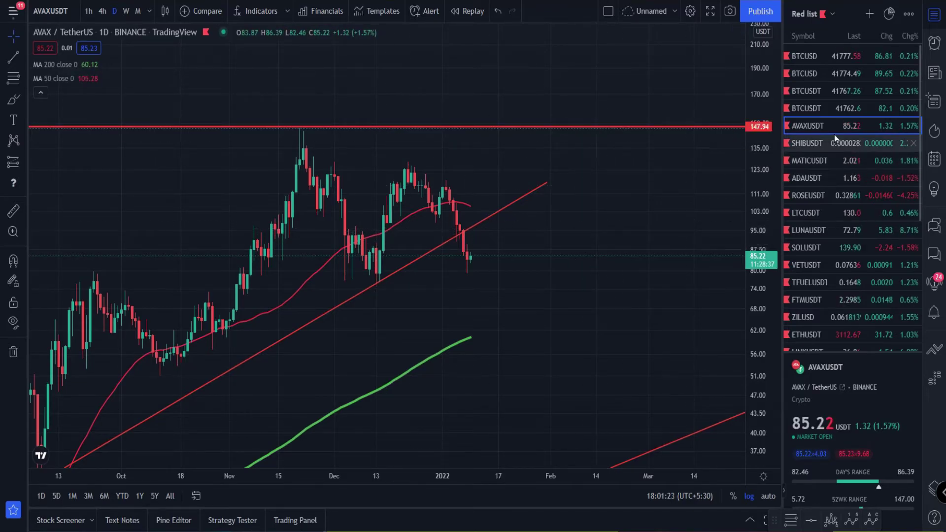
left_click(824, 158)
left_click_drag(538, 224, 571, 261)
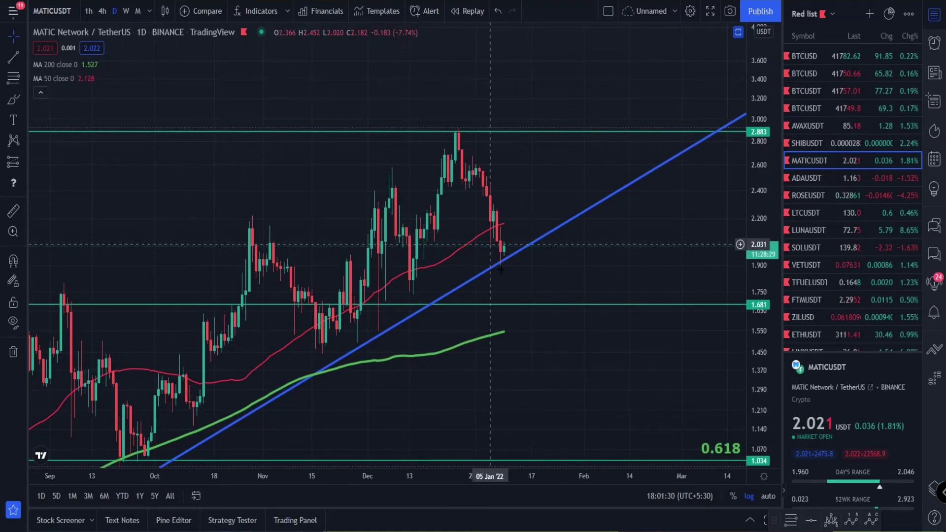
left_click(838, 178)
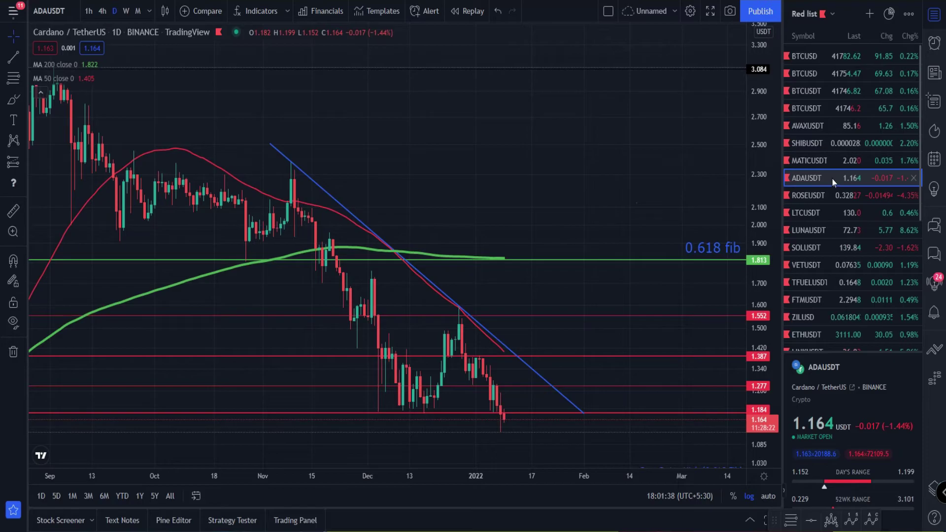
left_click(822, 199)
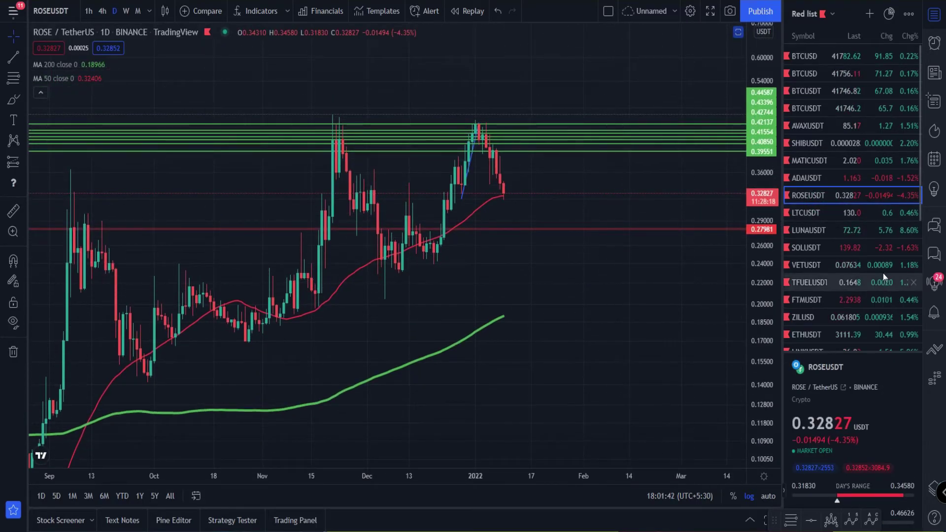
Step: Examine the five-wave projection, green support box and target level on the daily LUNAUSDT chart
left_click(816, 235)
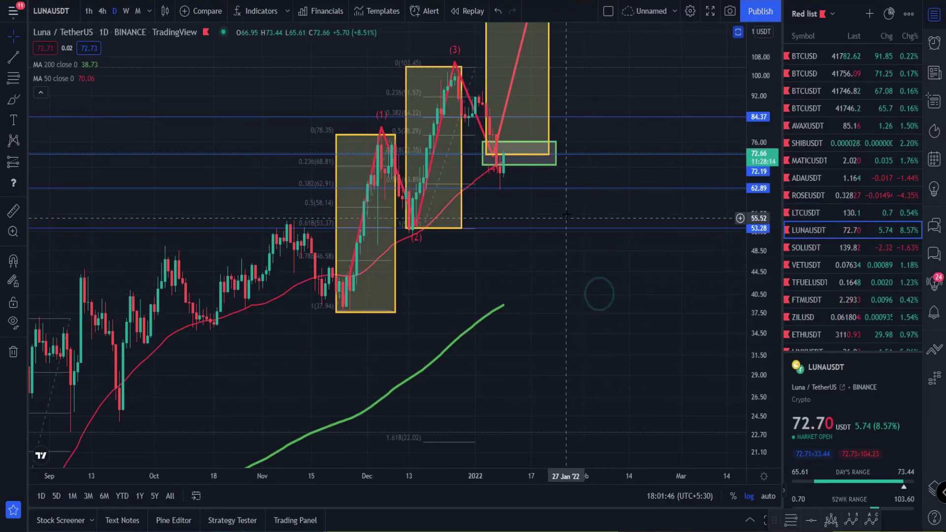
scroll(581, 291, "up", 5)
scroll(569, 291, "left", 5)
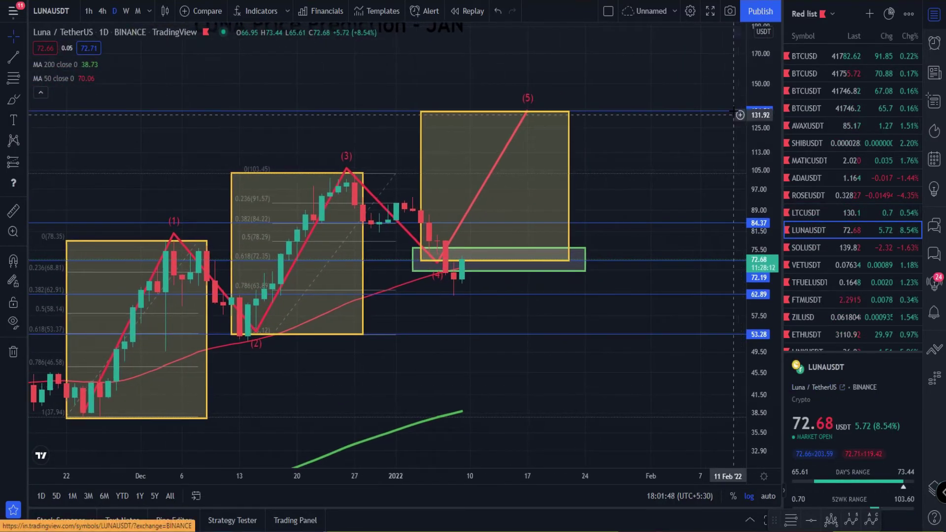
left_click_drag(601, 118, 619, 162)
left_click_drag(723, 230, 695, 209)
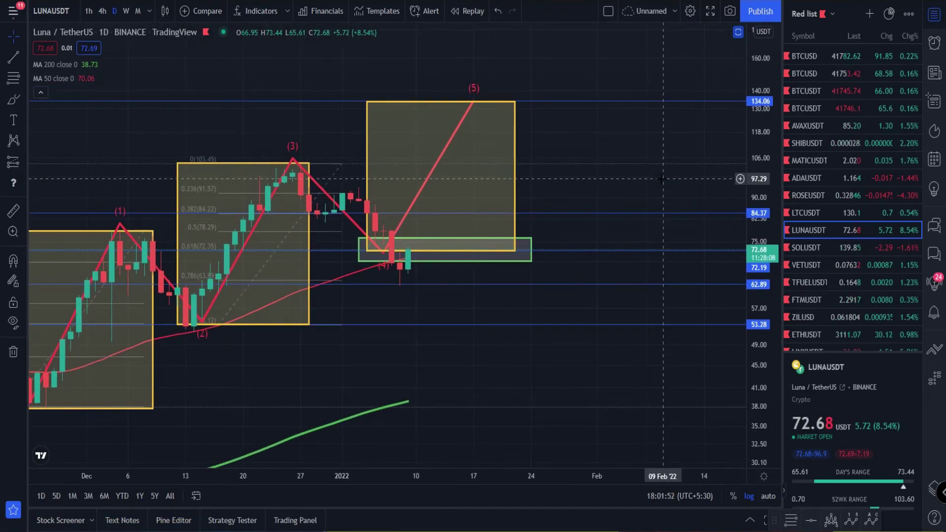
Step: Check the daily SOLUSDT, VETUSDT and TFUELUSDT charts, and the Fantom price prediction boxes on FTMUSDT
left_click(831, 250)
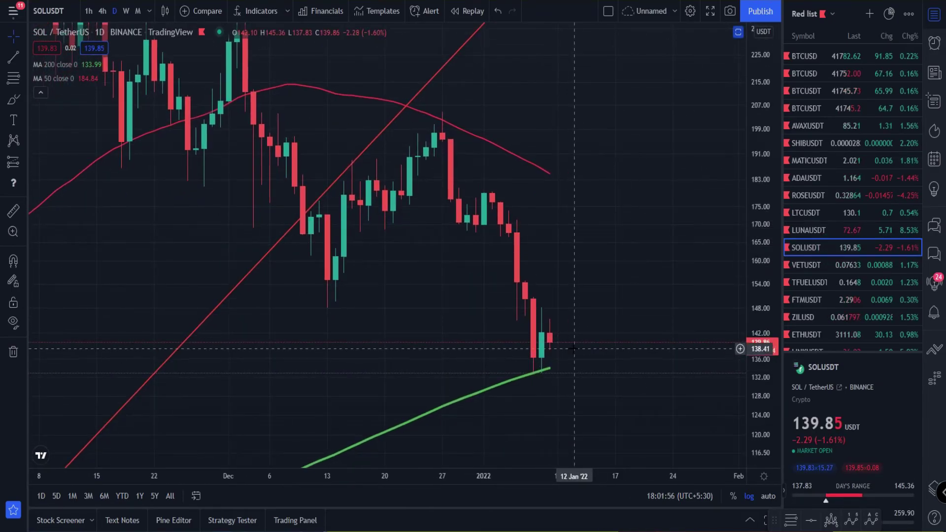
left_click(819, 266)
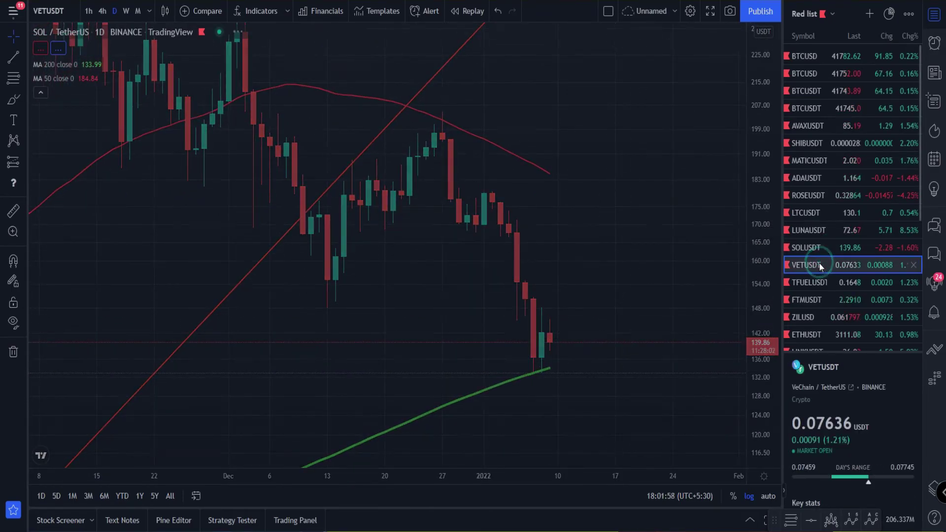
left_click(820, 282)
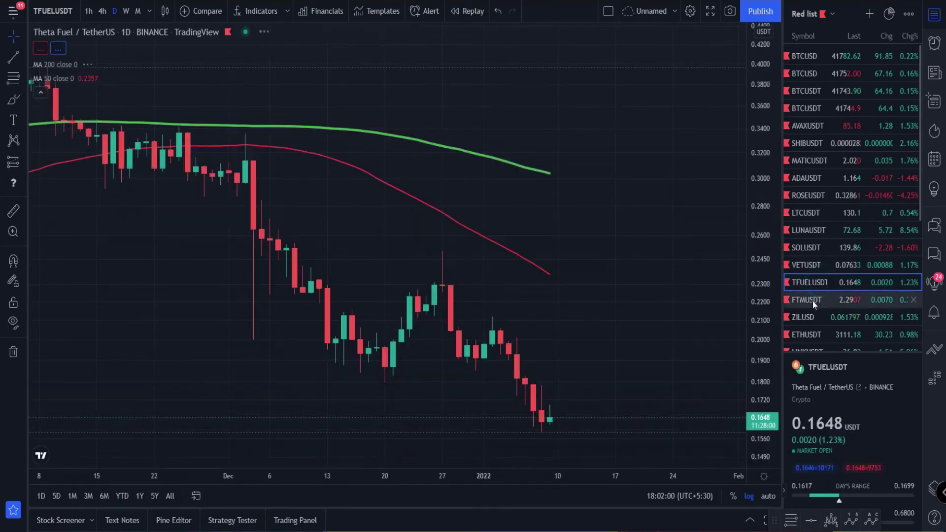
left_click(812, 300)
left_click_drag(770, 186, 675, 302)
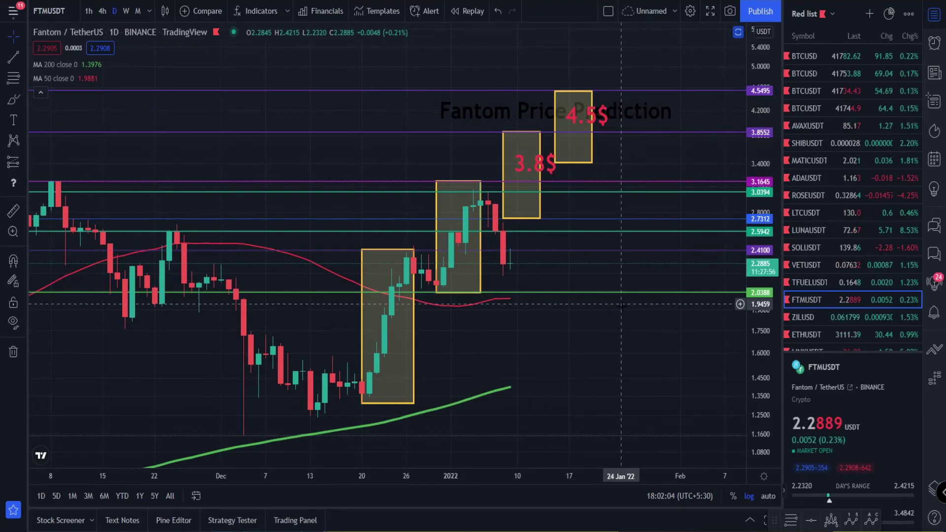
Step: Review the daily ZILUSD, ETHUSDT and LINKUSDT charts from the watchlist
left_click(819, 317)
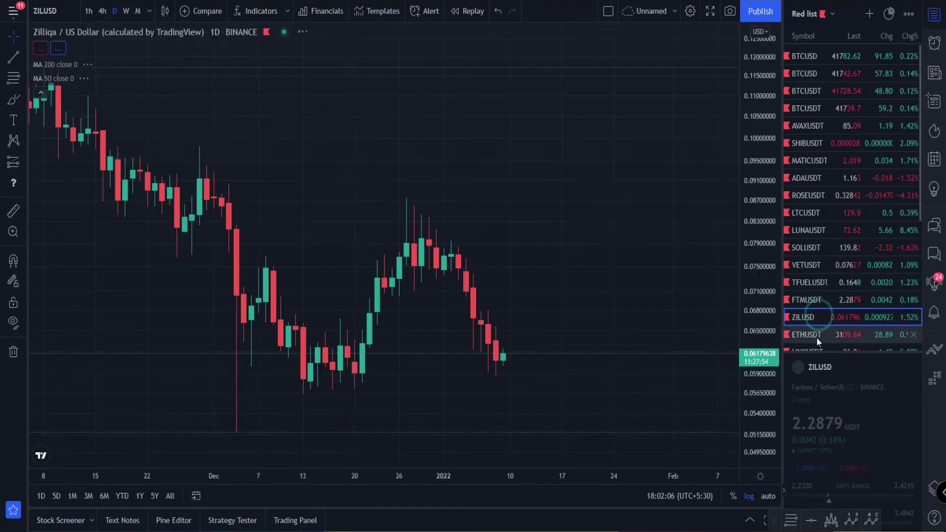
left_click(818, 335)
scroll(823, 321, "down", 5)
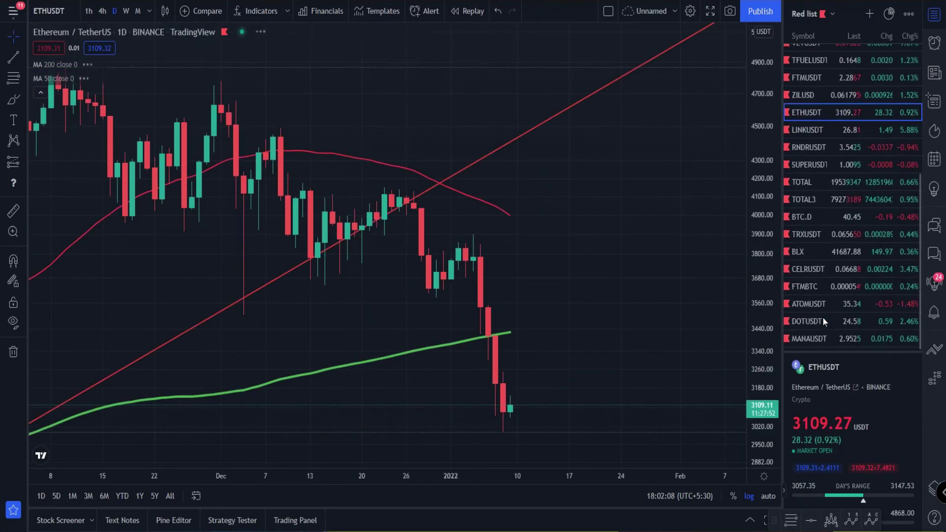
left_click(819, 148)
key("Up")
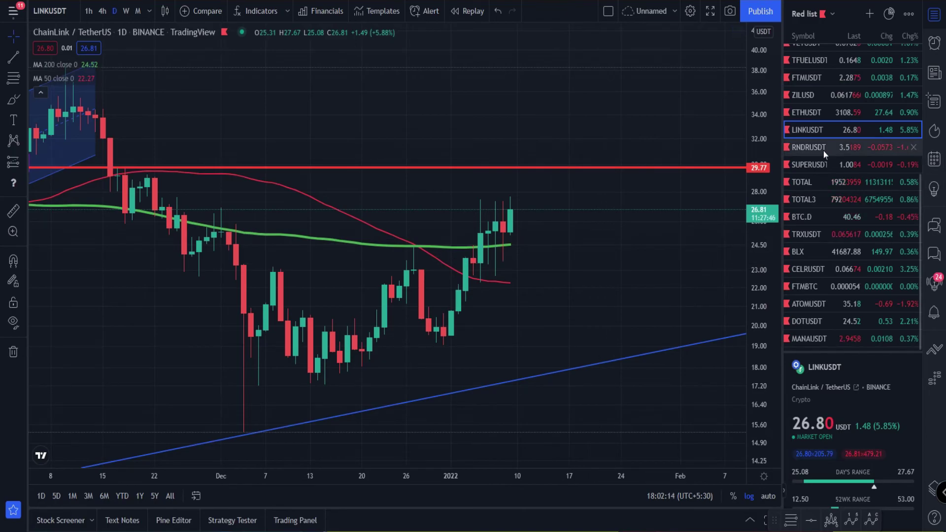
Step: Review the daily RNDRUSDT, SUPERUSDT, MANAUSDT and DOTUSDT charts from the watchlist
left_click(823, 148)
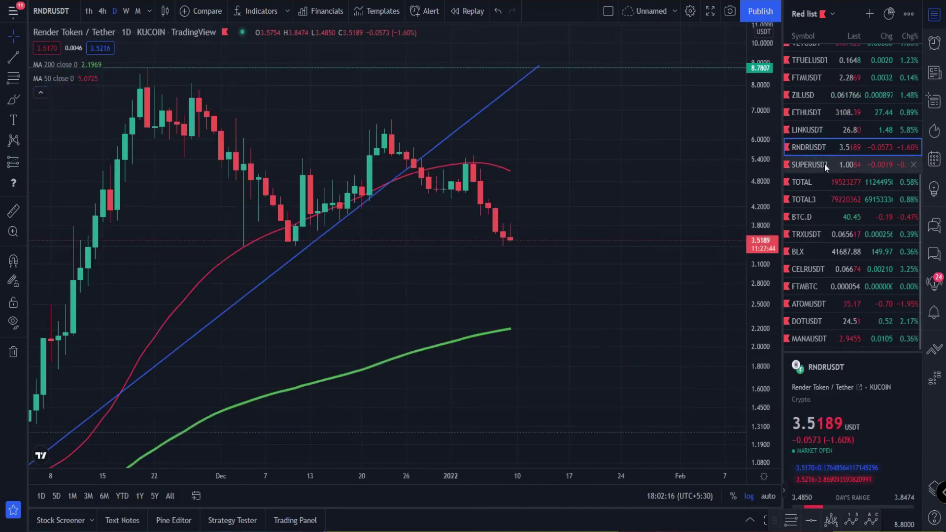
left_click(823, 164)
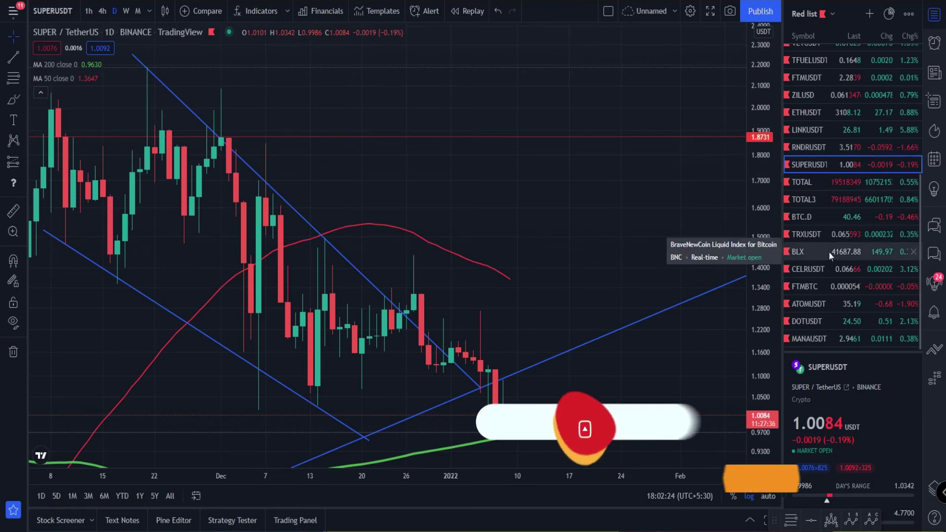
left_click(831, 335)
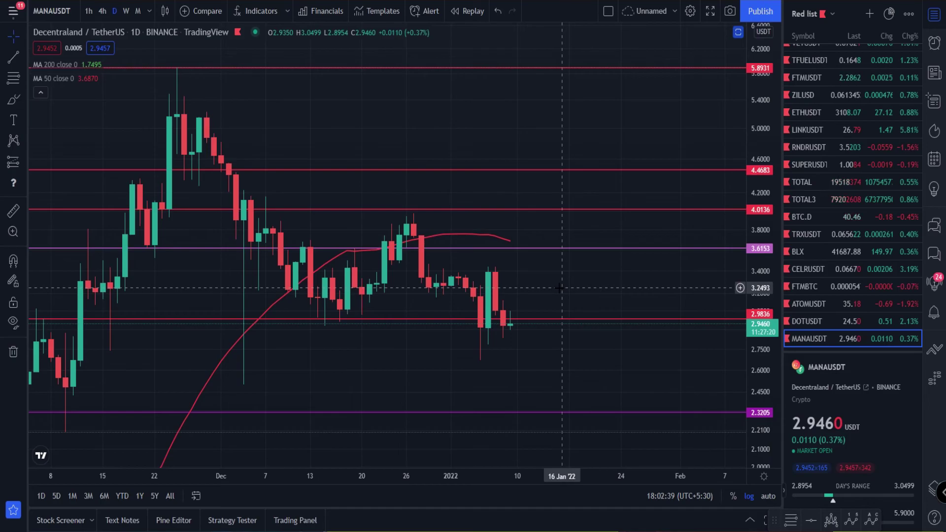
left_click(815, 321)
Step: Examine the daily ATOMUSDT chart back to August against its 50 and 200 moving averages
left_click(816, 306)
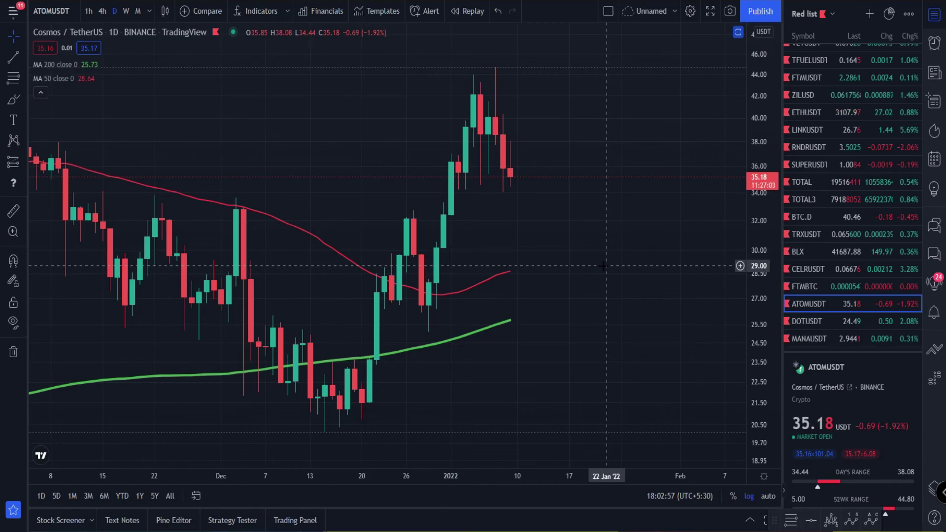
scroll(606, 266, "down", 2)
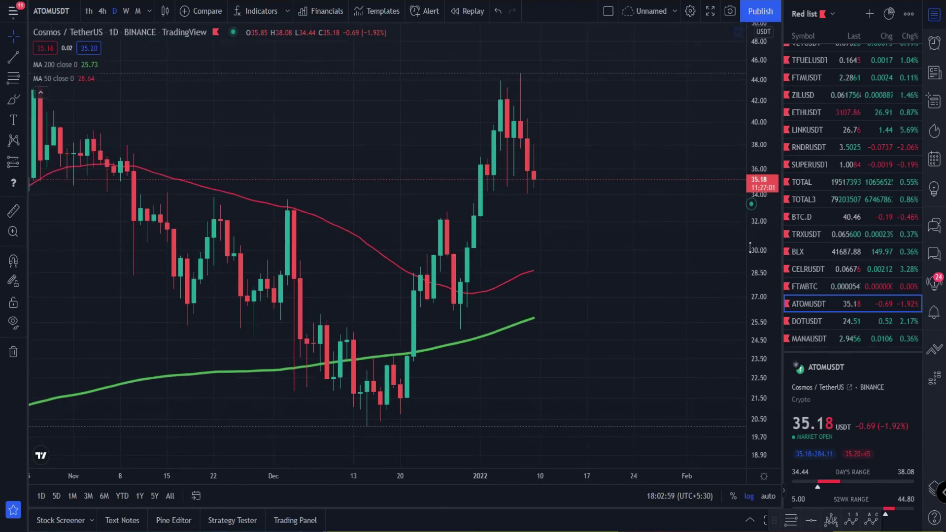
scroll(738, 314, "down", 2)
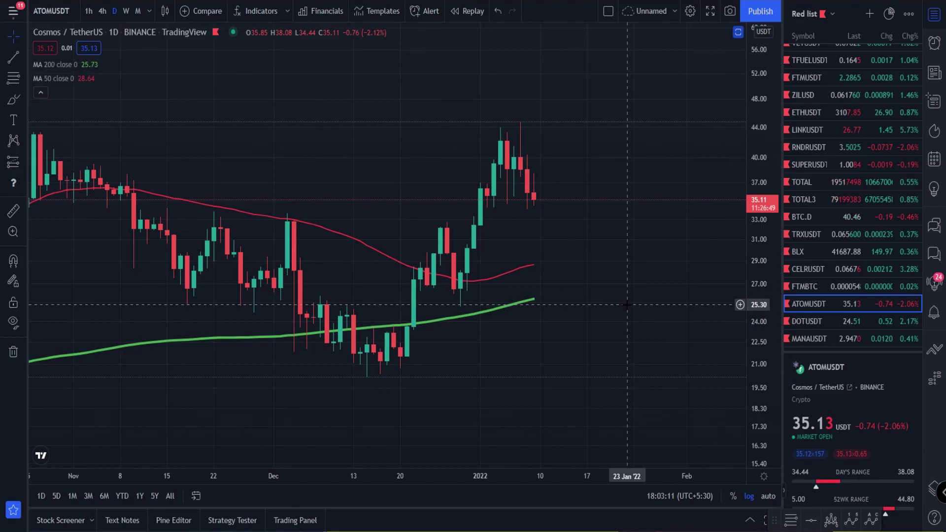
scroll(627, 304, "down", 2)
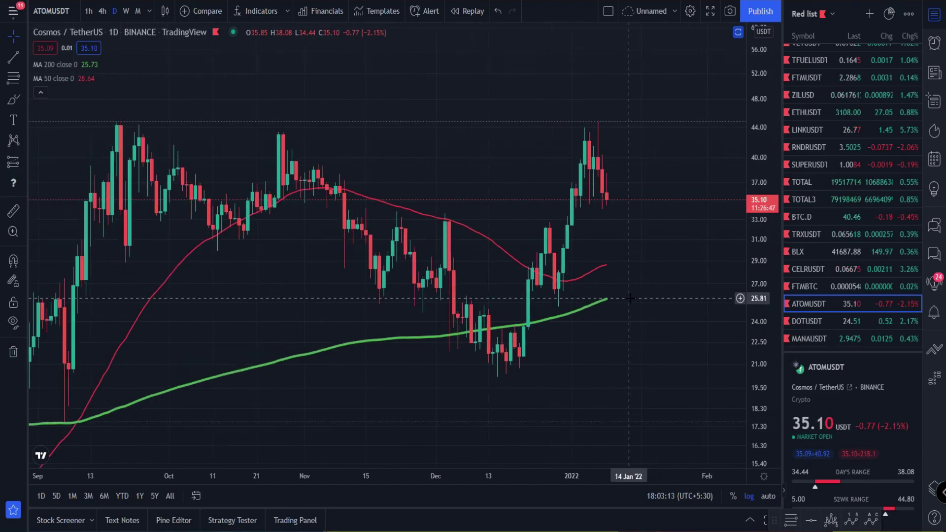
scroll(628, 290, "down", 2)
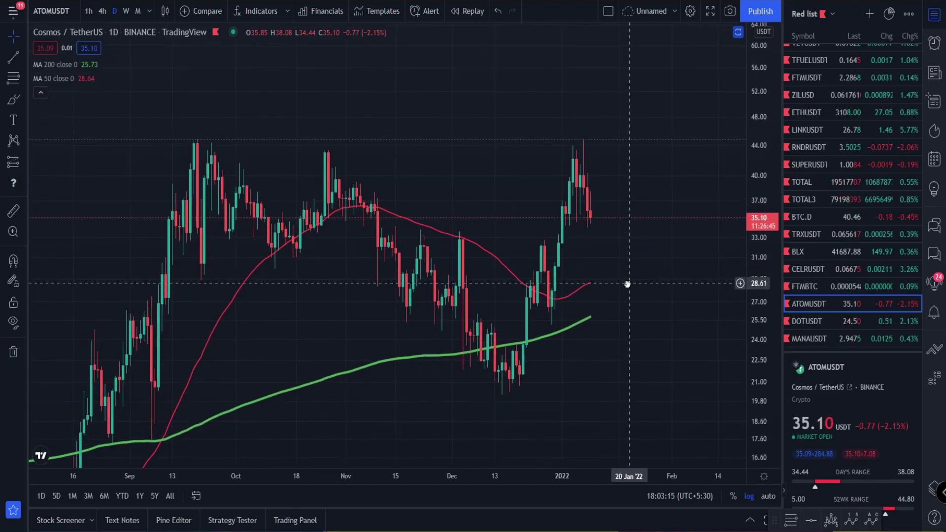